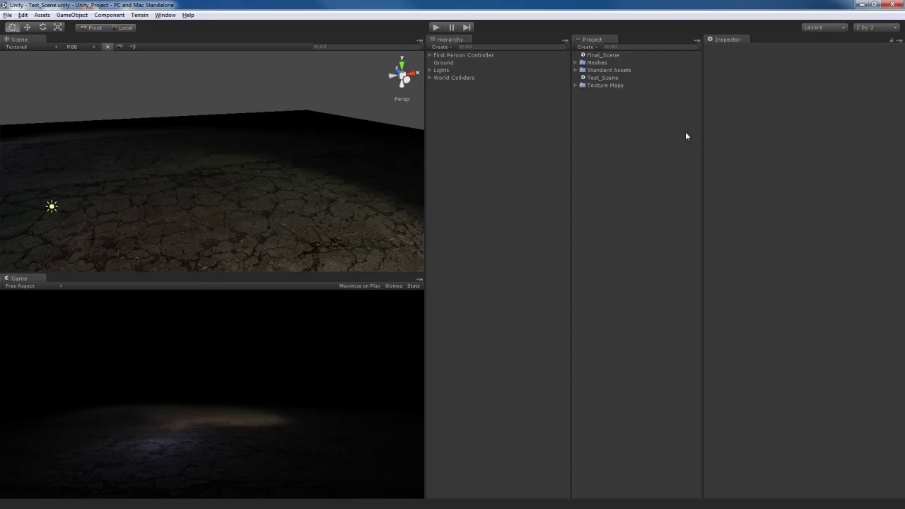
Examine the BrokenWall mesh in the Meshes folder and the Warehouse_IntWall_1 texture in BrokenWall.fbm
left_click(598, 64)
left_click(576, 63)
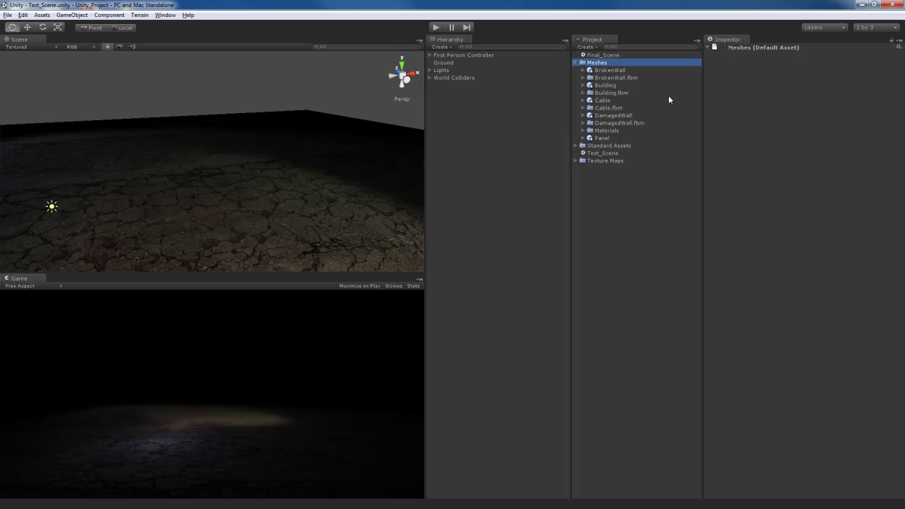
left_click(610, 70)
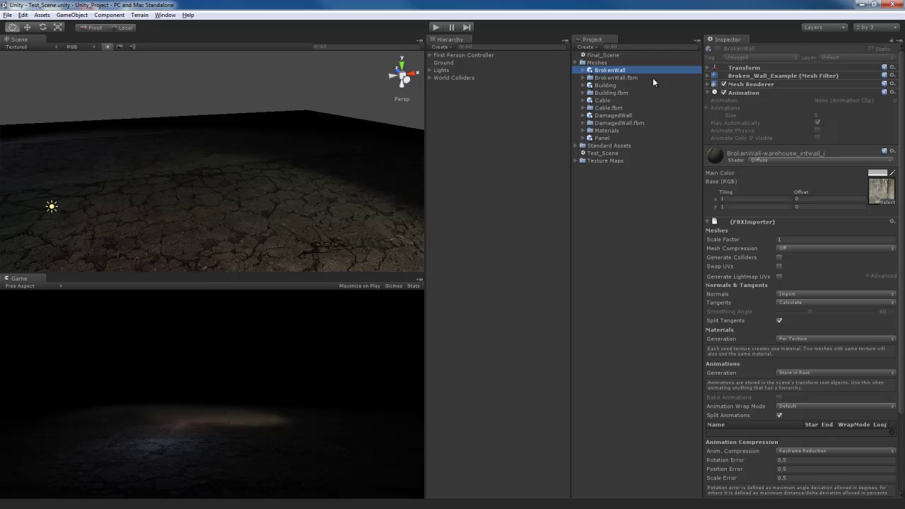
left_click(583, 78)
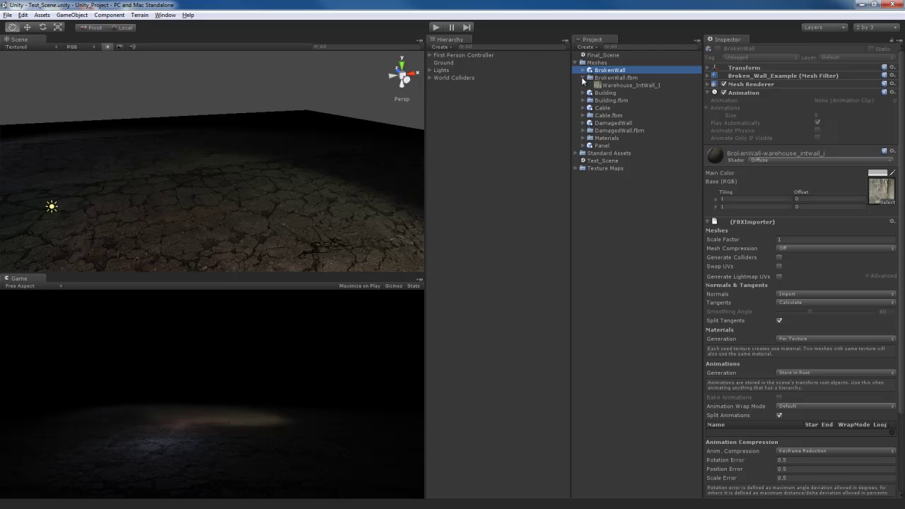
left_click(640, 85)
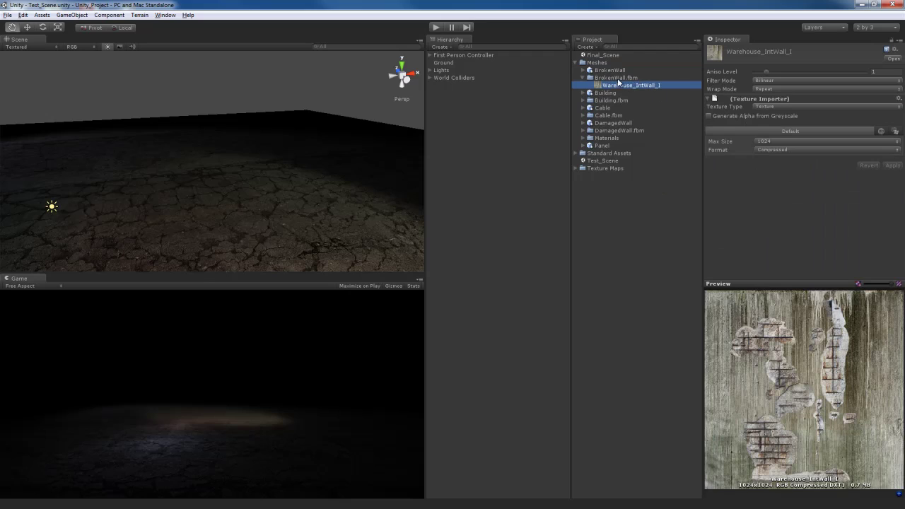
left_click(590, 78)
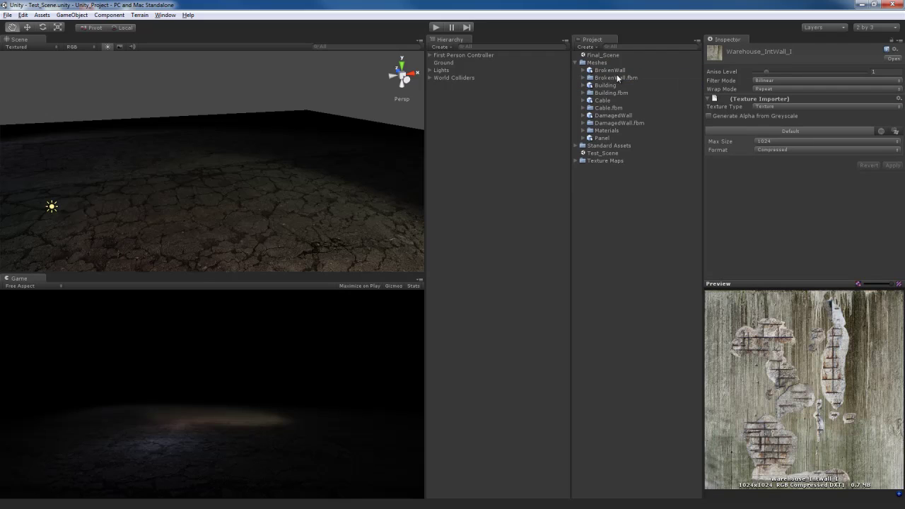
left_click(607, 79)
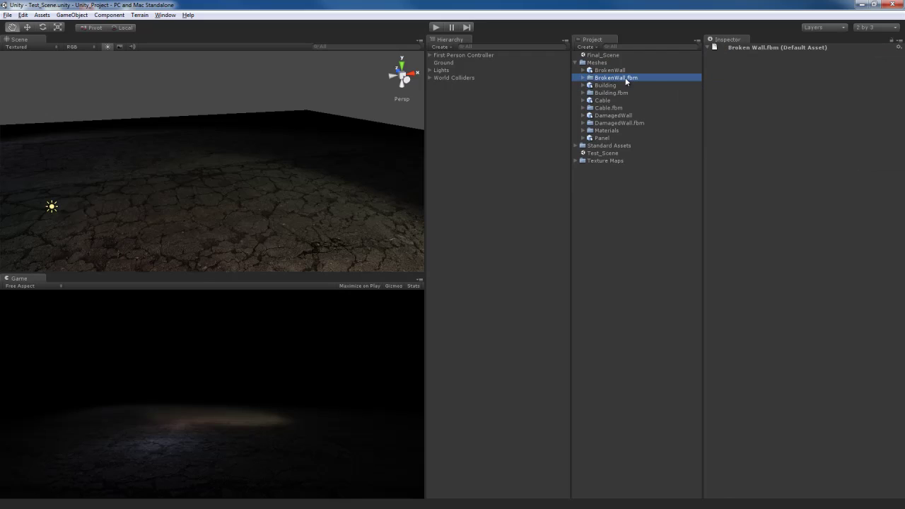
key("Right")
left_click(623, 85)
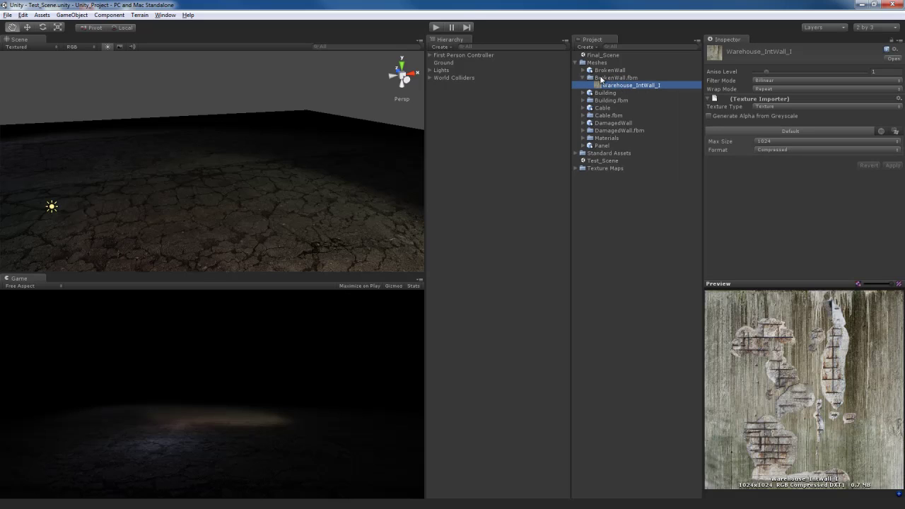
left_click(620, 78)
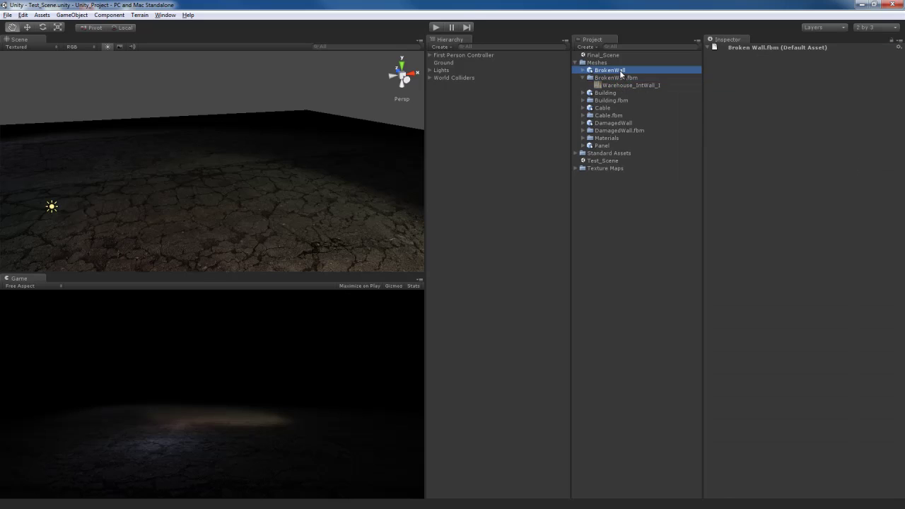
Enable Generate Alpha from Greyscale on the Warehouse_IntWall_1 texture, apply it, and check the alpha preview
left_click(621, 84)
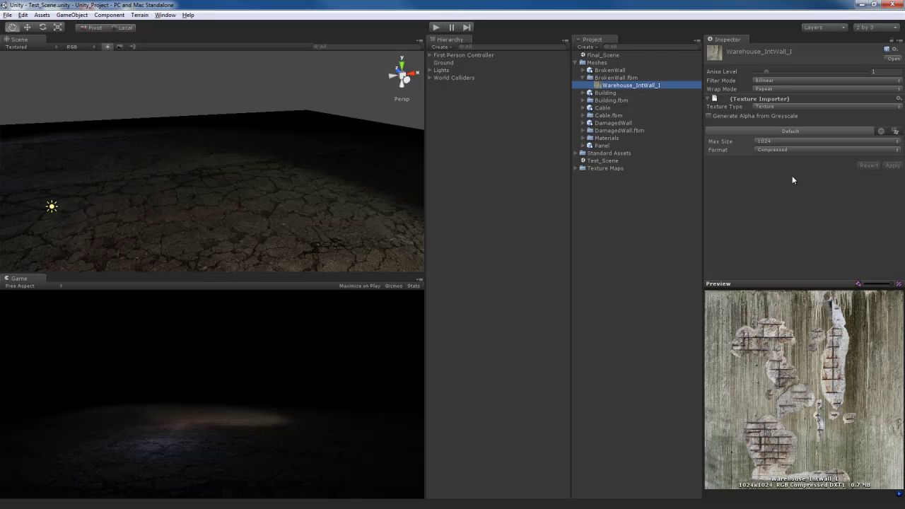
left_click(710, 115)
left_click(892, 164)
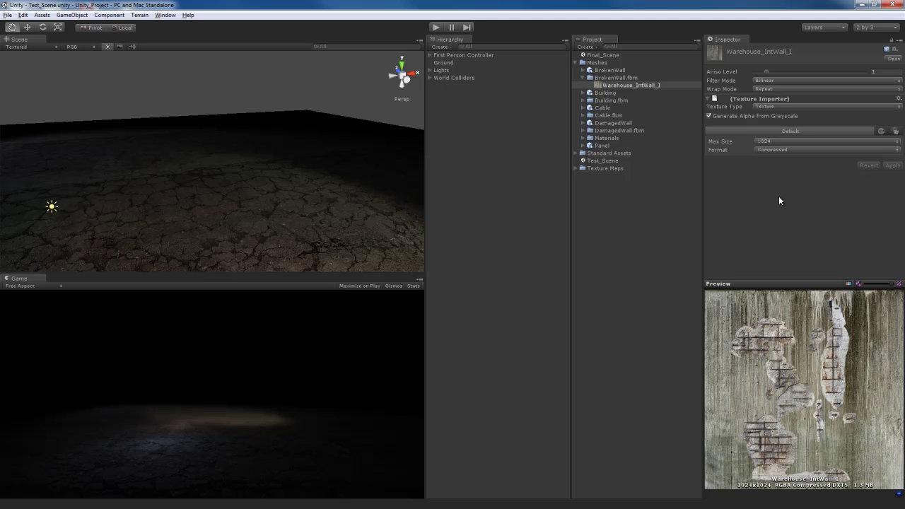
left_click(856, 284)
left_click(857, 284)
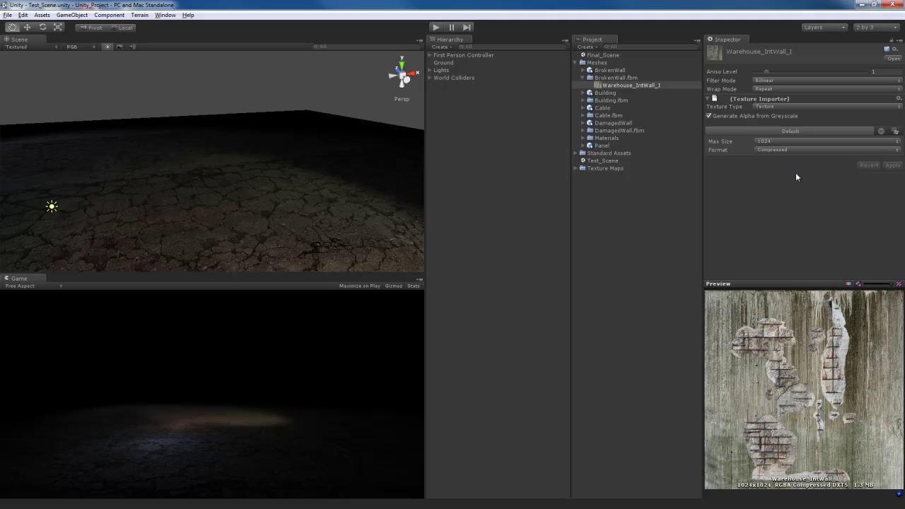
Close BrokenWall.fbm, expand the Building.fbm folder and select its ExteriorStreet_Wall_A texture
left_click(584, 78)
left_click(607, 85)
left_click(609, 93)
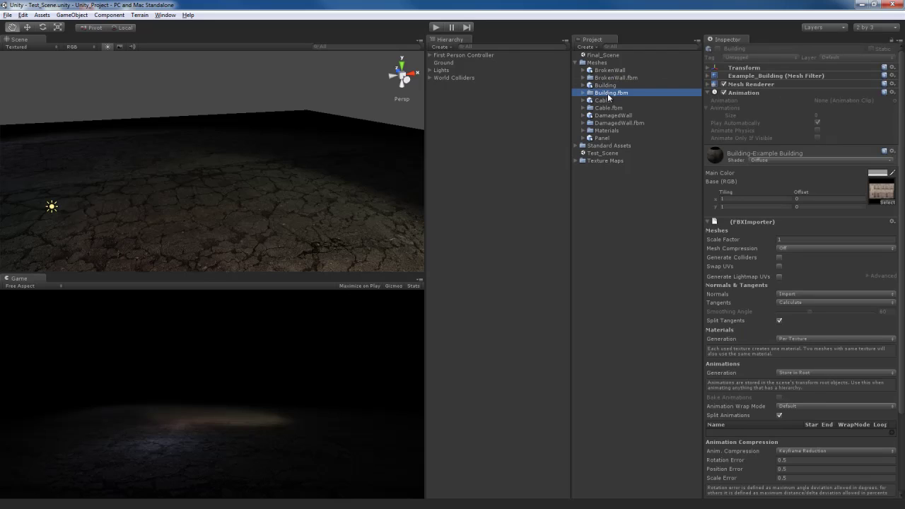
left_click(608, 87)
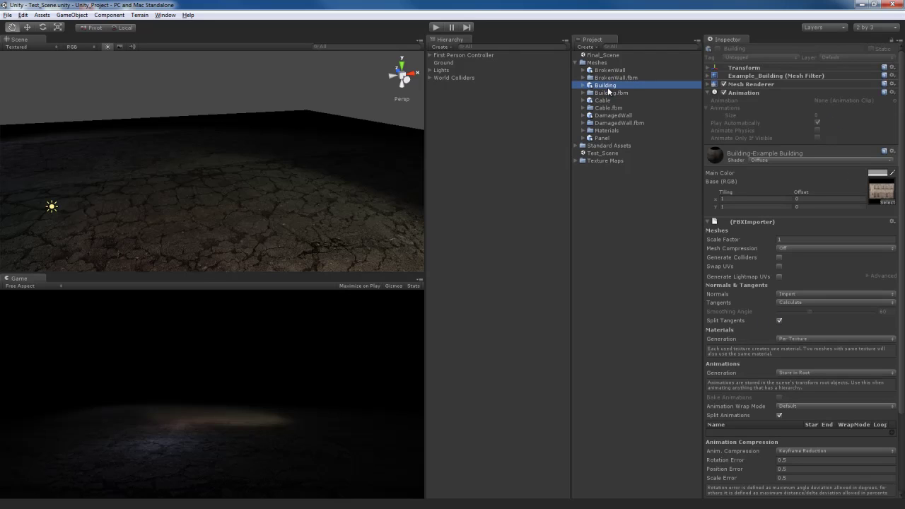
left_click(609, 93)
left_click(582, 93)
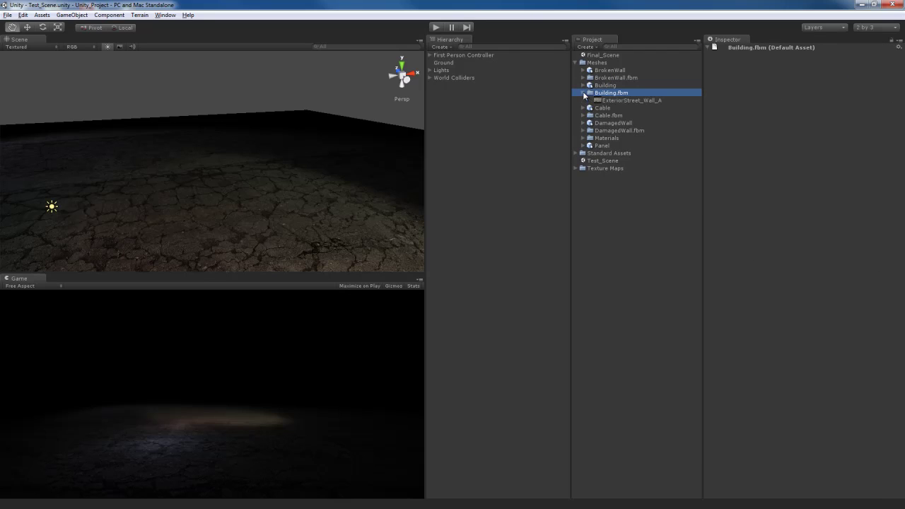
left_click(625, 105)
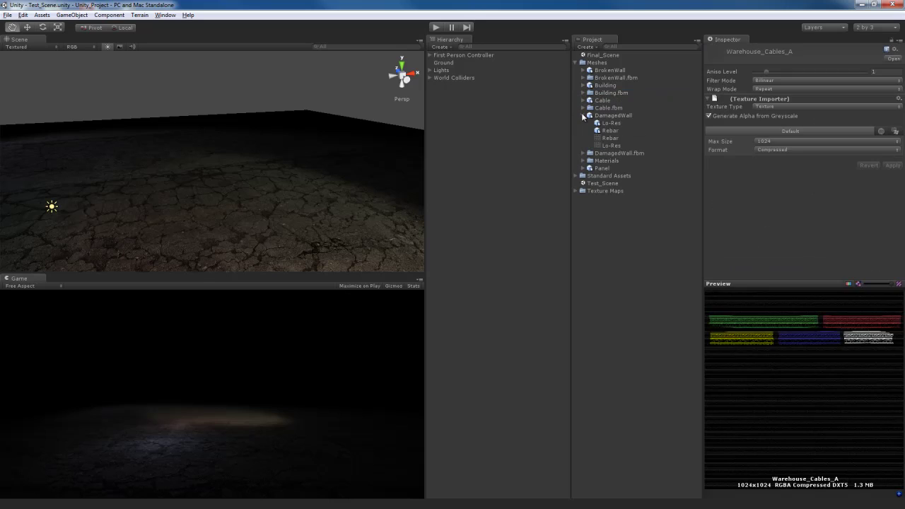
Set the DamageWall_normal texture in DamagedWall.fbm to the Normal map type with Generate from greyscale off, and apply
left_click(618, 115)
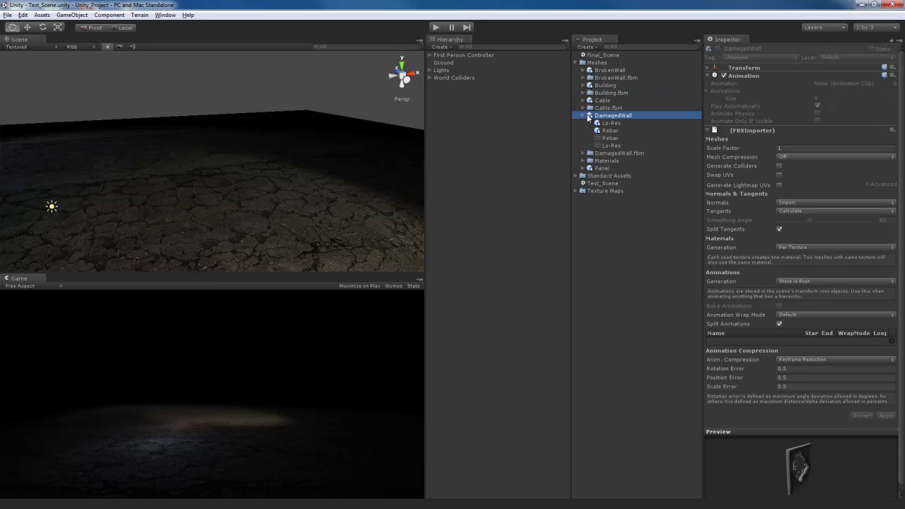
left_click(586, 115)
left_click(585, 125)
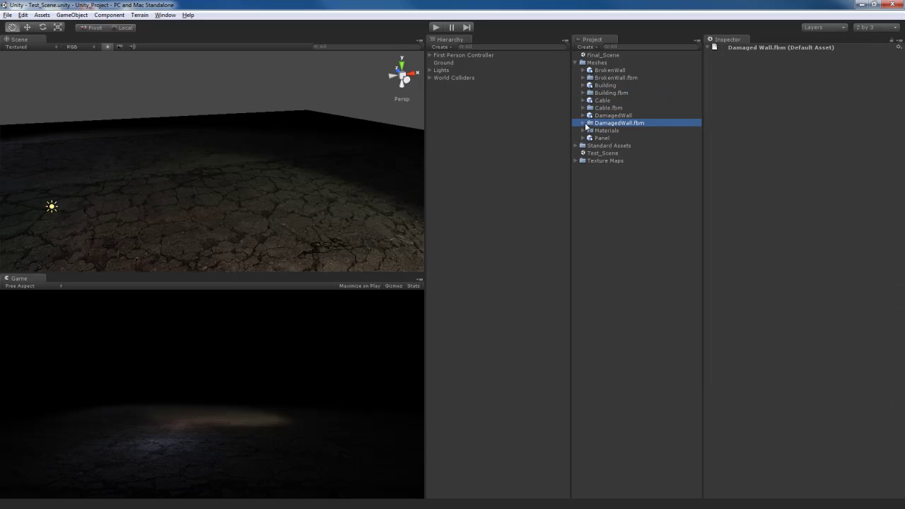
left_click(584, 123)
left_click(625, 132)
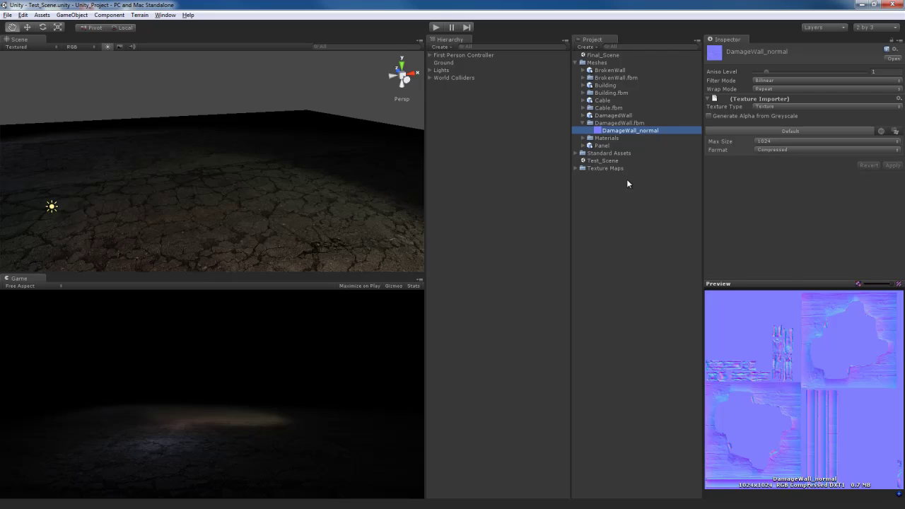
left_click(636, 122)
left_click(635, 130)
left_click(805, 108)
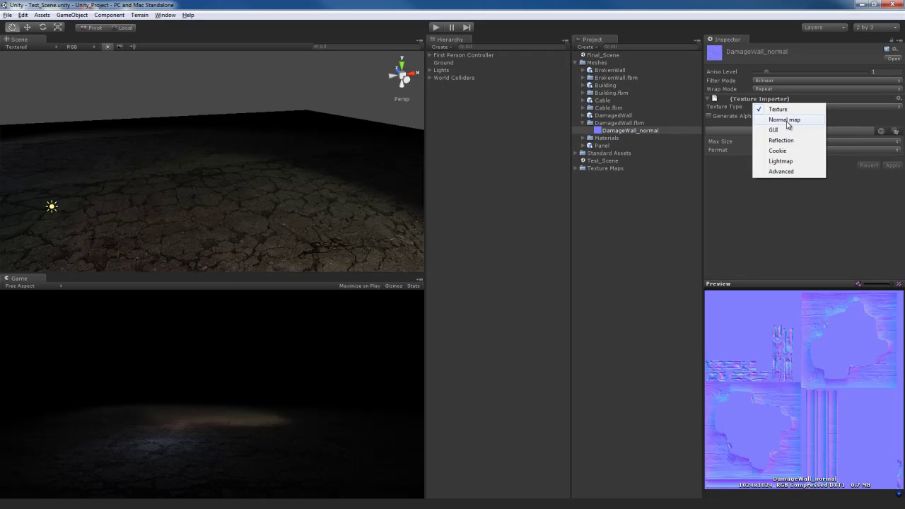
left_click(786, 120)
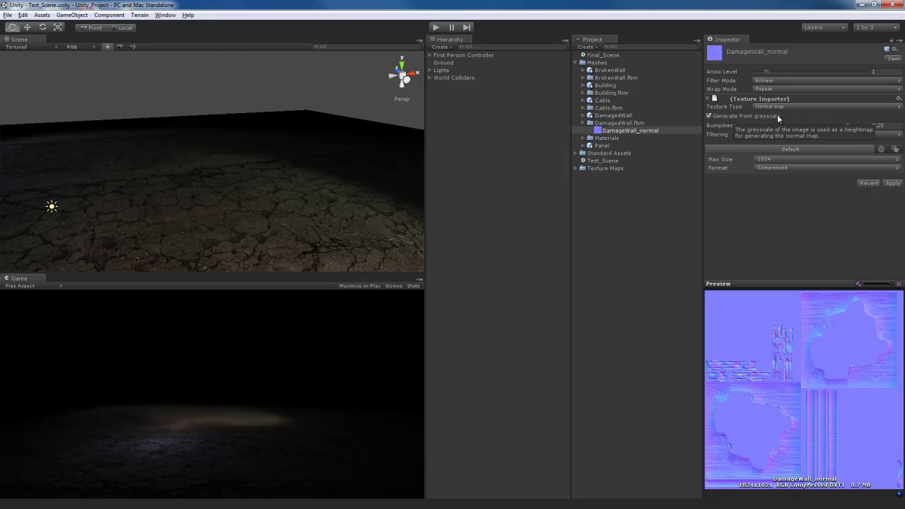
left_click(747, 115)
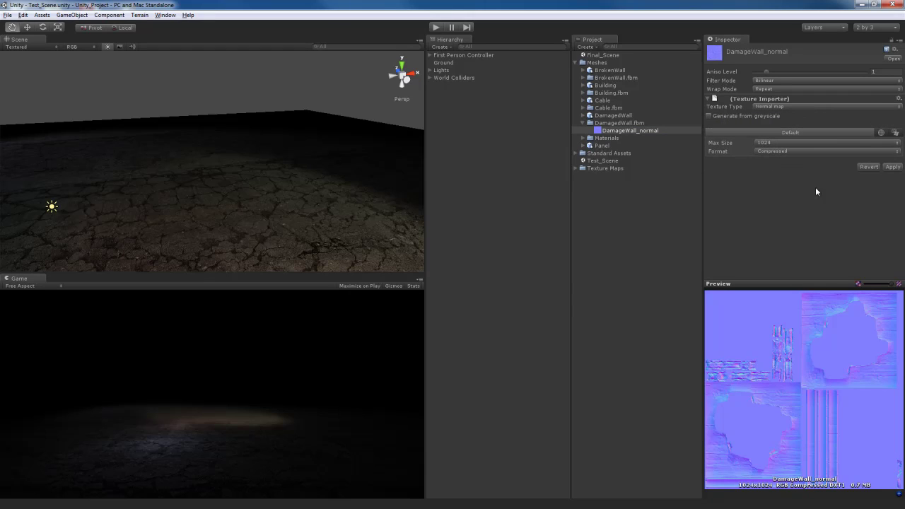
left_click(893, 168)
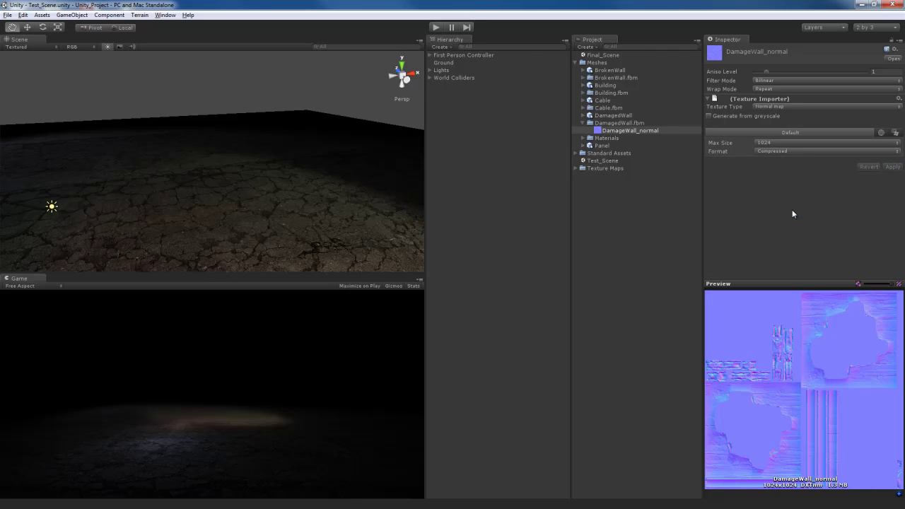
Examine the Panel mesh and the broken wall, building and cable materials in the Materials folder
left_click(606, 140)
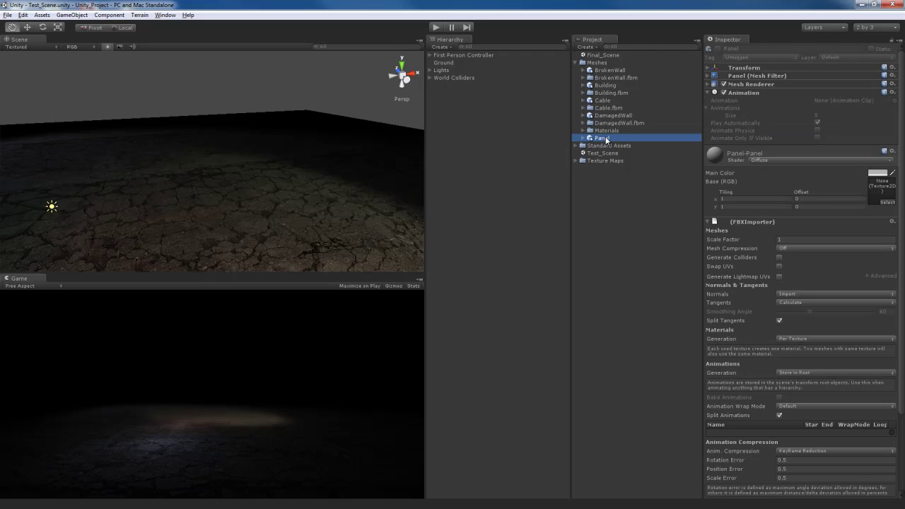
left_click(607, 132)
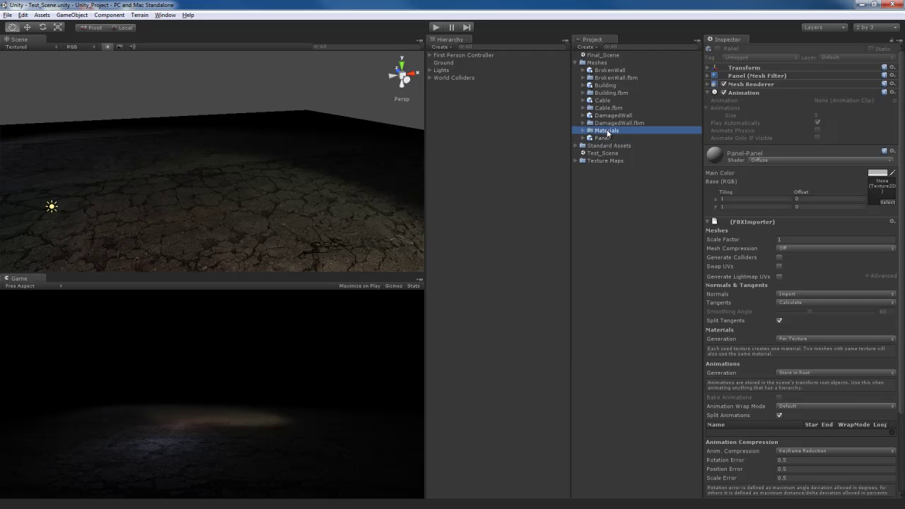
left_click(582, 131)
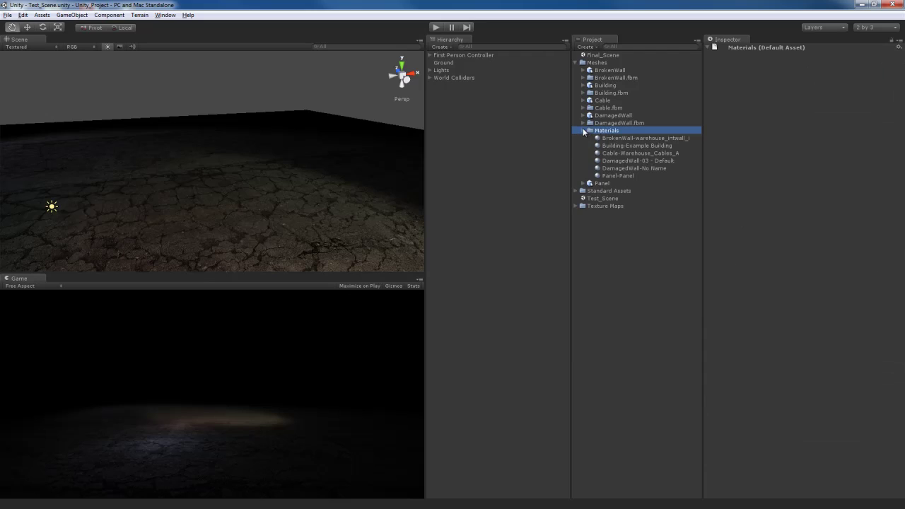
left_click(628, 139)
left_click(629, 146)
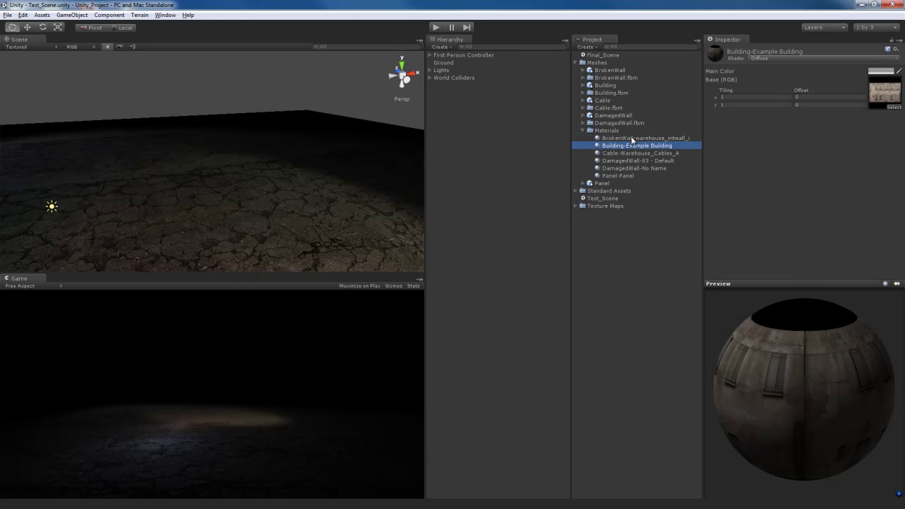
left_click(634, 152)
left_click(634, 146)
left_click(635, 139)
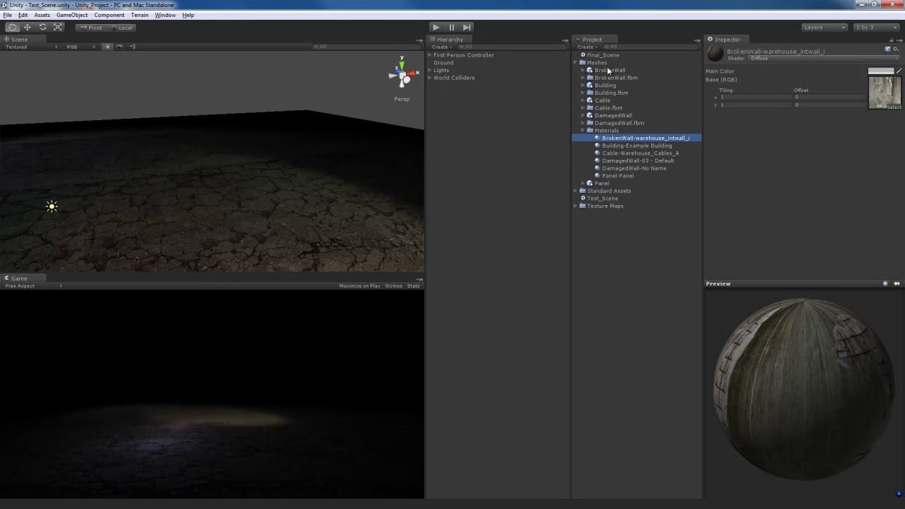
Place the DamagedWall mesh in the scene on the ground and frame it in the view
left_click(612, 116)
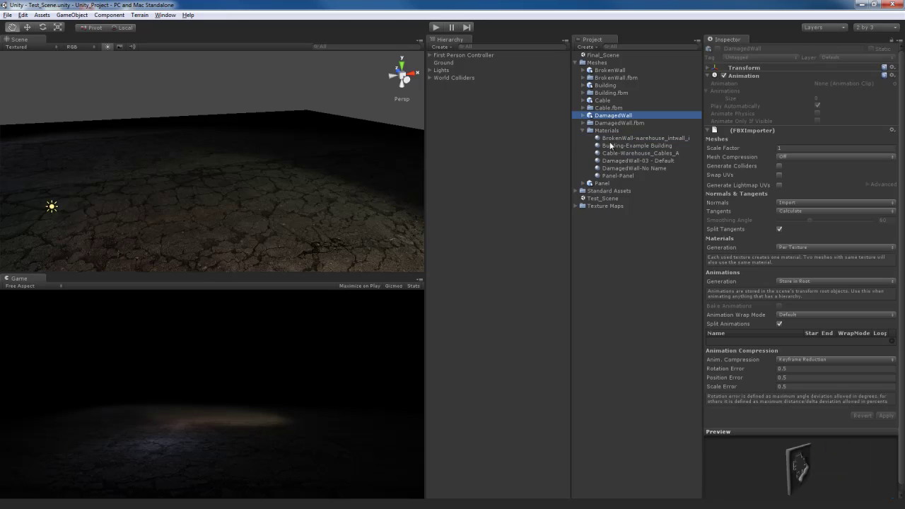
left_click_drag(621, 118, 194, 205)
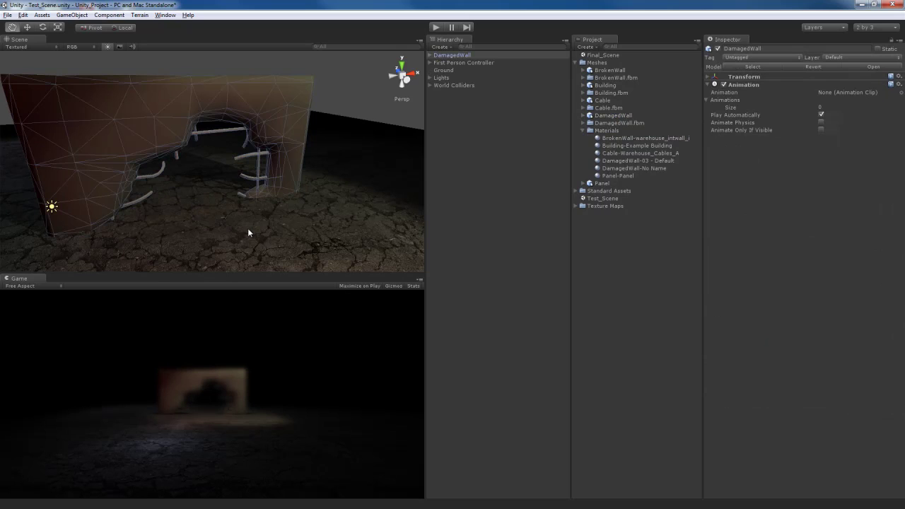
key("f")
Scale the DamagedWall down uniformly, raise it so its base rests on the ground, and collapse the Materials folder
key("r")
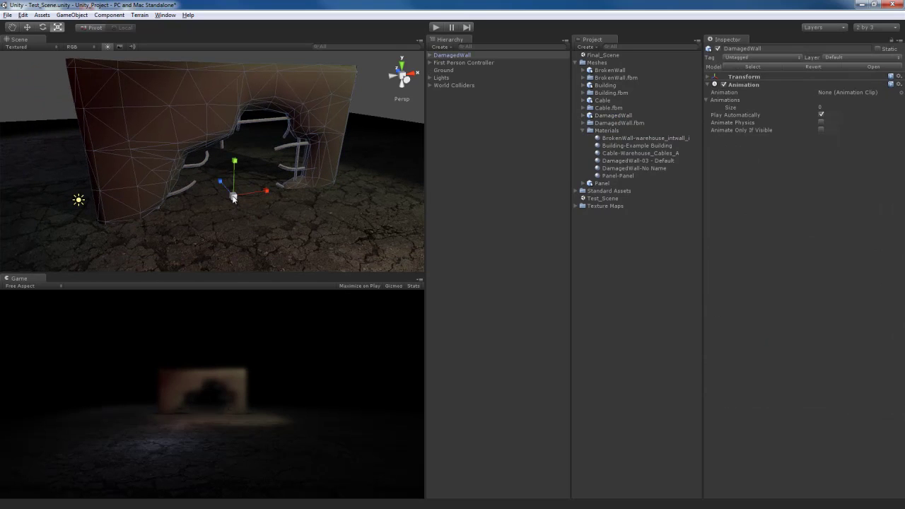
left_click_drag(234, 196, 207, 211)
key("w")
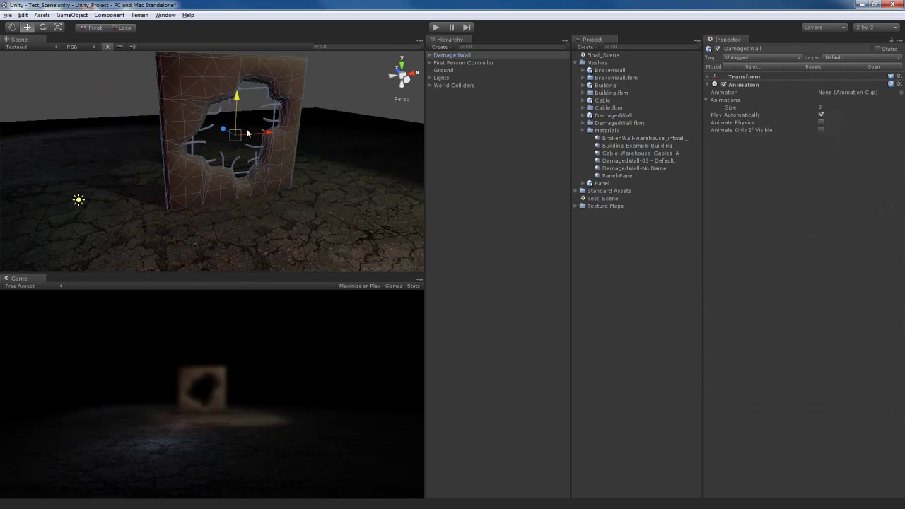
key("r")
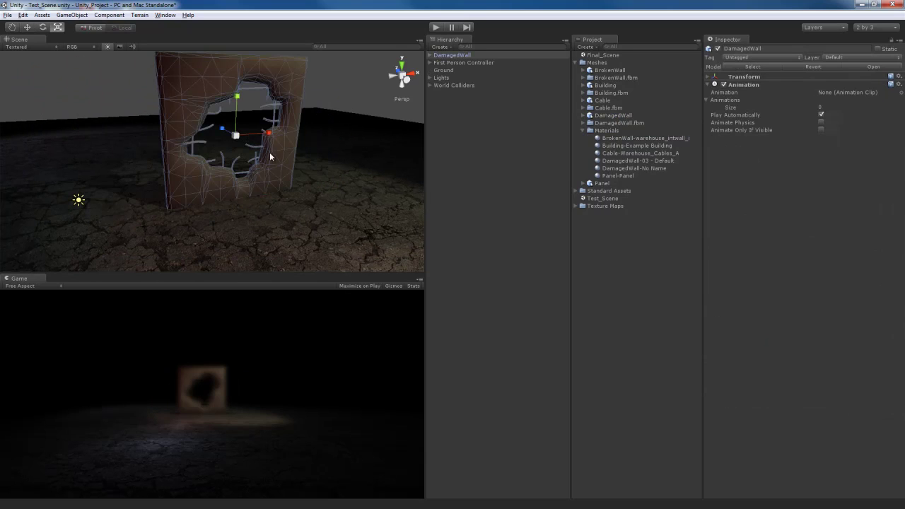
mouse_move(236, 135)
left_mouse_down()
mouse_move(256, 131)
mouse_move(237, 135)
left_mouse_up()
key("w")
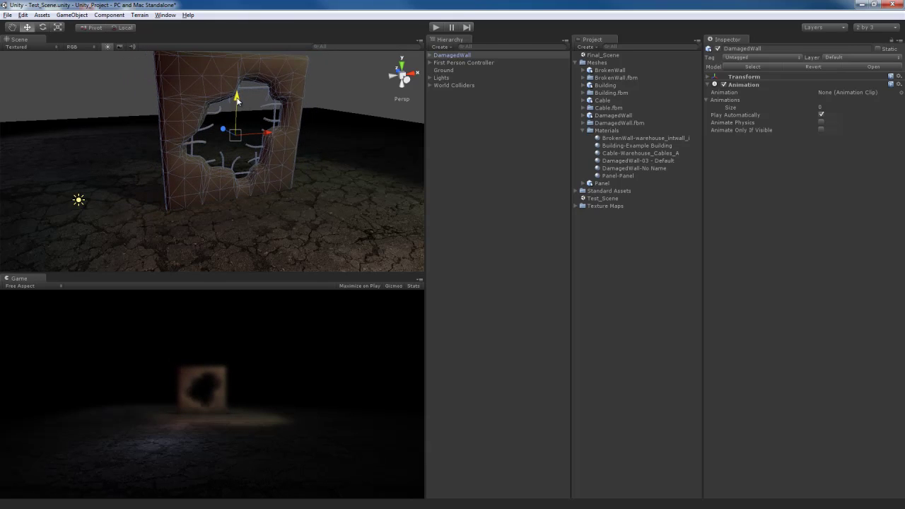
middle_click_drag(275, 173, 280, 223)
left_click_drag(263, 235, 248, 222, "alt")
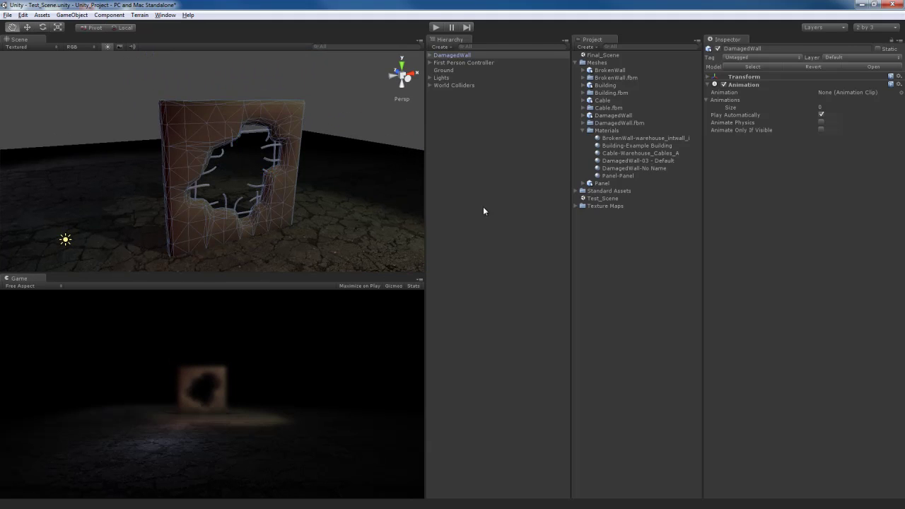
left_click(581, 130)
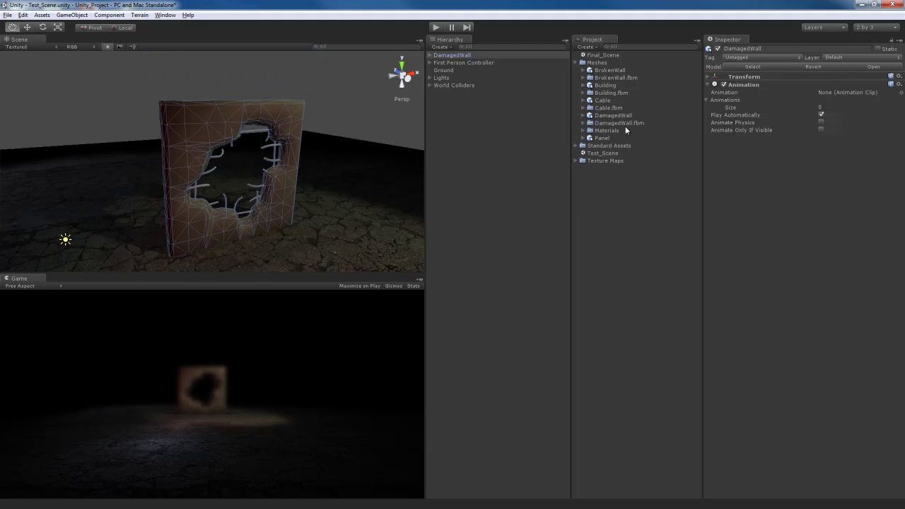
Set the shader of the DamagedWall-03 - Default material in the Materials folder to Bumped Specular
left_click(460, 56)
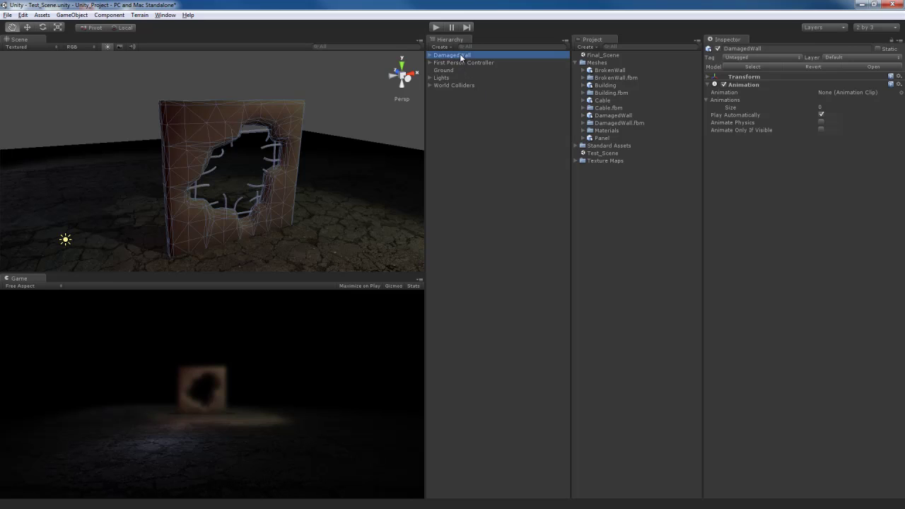
left_click(612, 115)
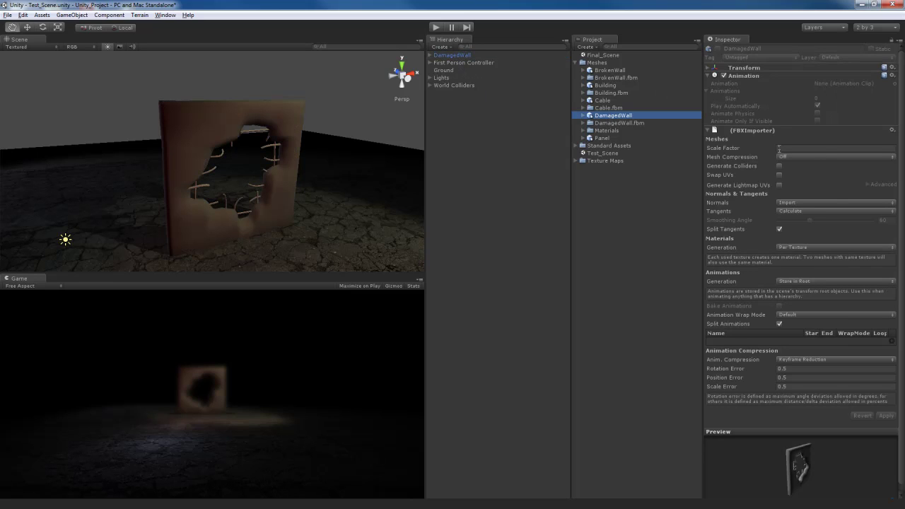
left_click(582, 130)
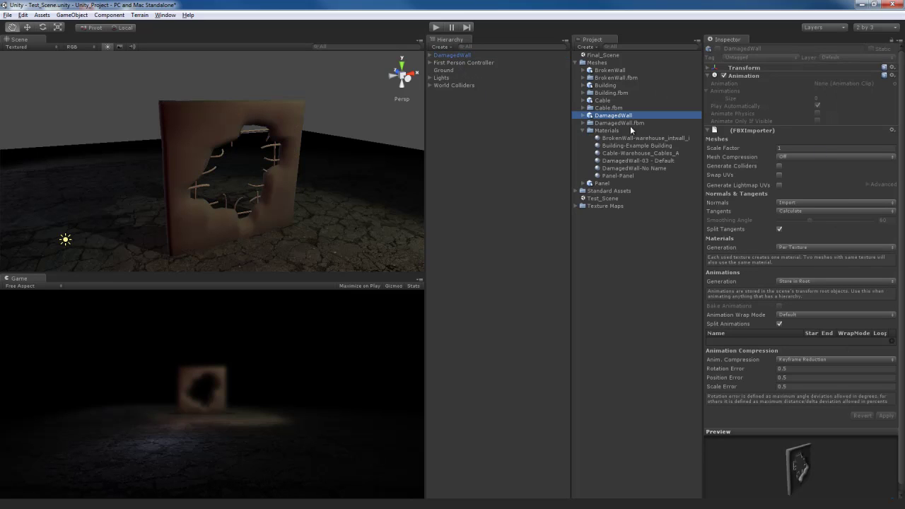
left_click(630, 160)
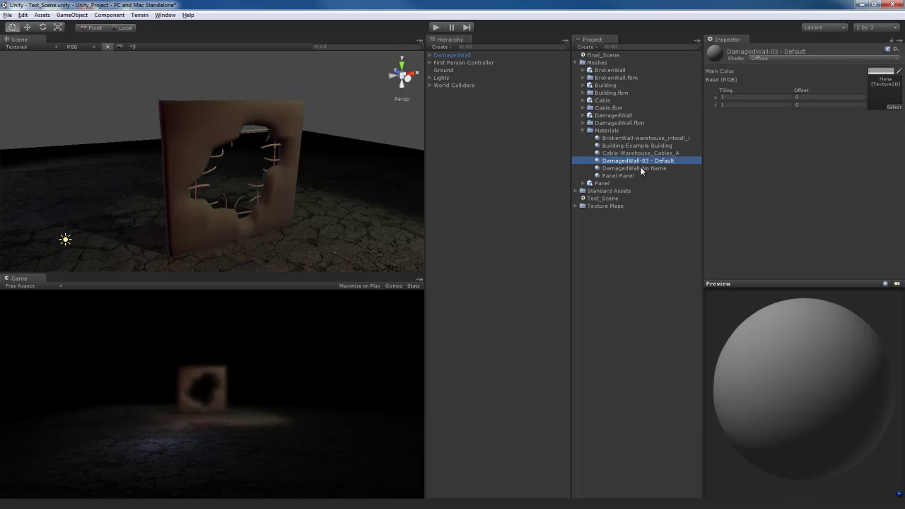
left_click(640, 168)
left_click(642, 161)
left_click(806, 59)
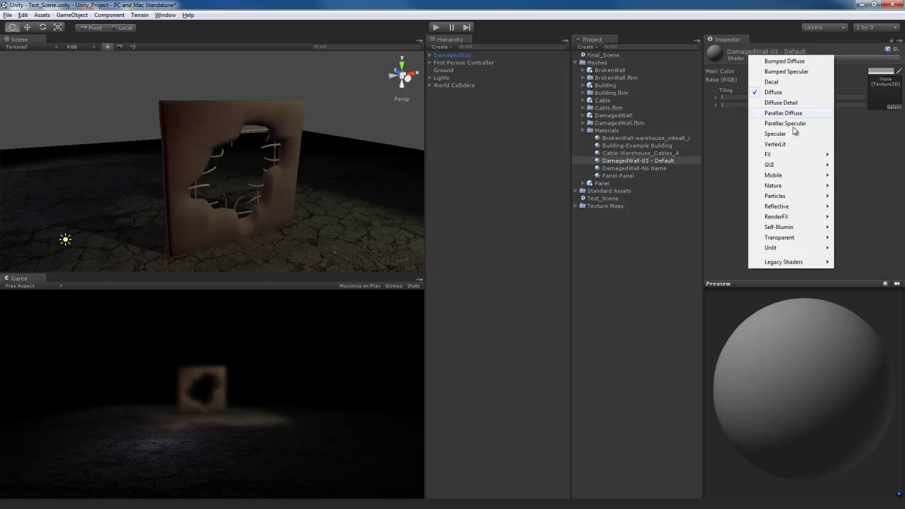
left_click(797, 72)
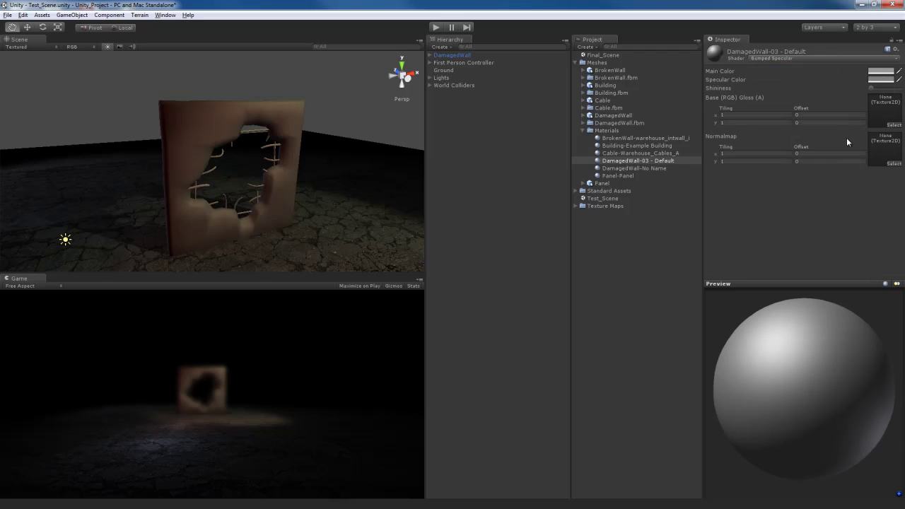
Assign the DamageWall_normal texture as the normal map of the DamagedWall-03 - Default material and inspect the wall's relief up close
left_click(583, 123)
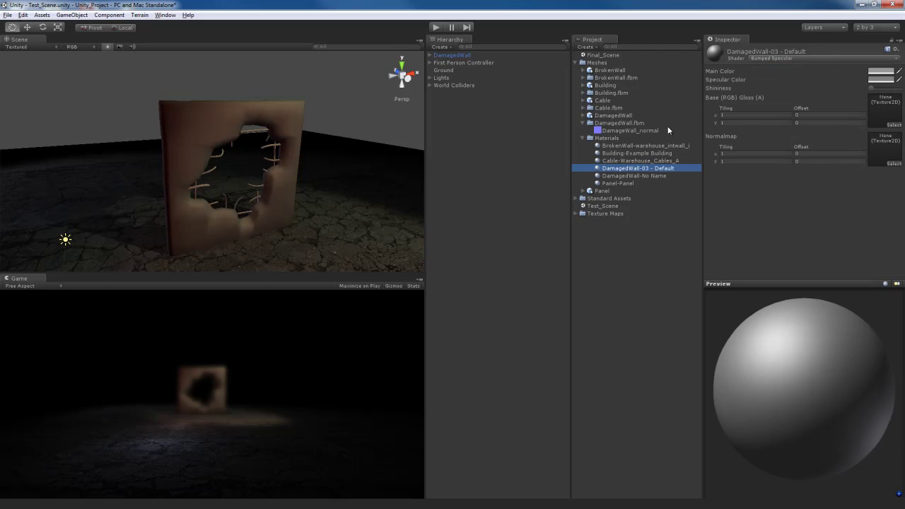
left_click_drag(622, 130, 894, 157)
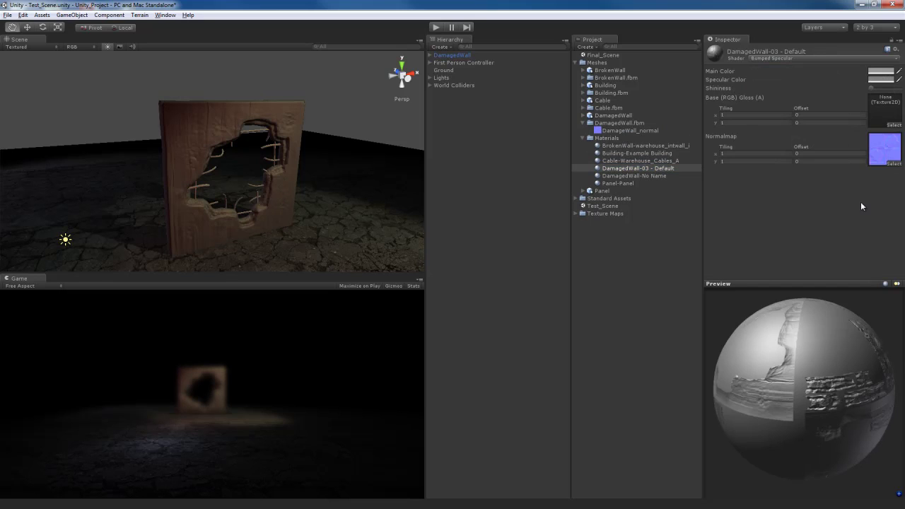
left_click_drag(305, 217, 231, 207, "alt")
scroll(292, 216, "up", 6)
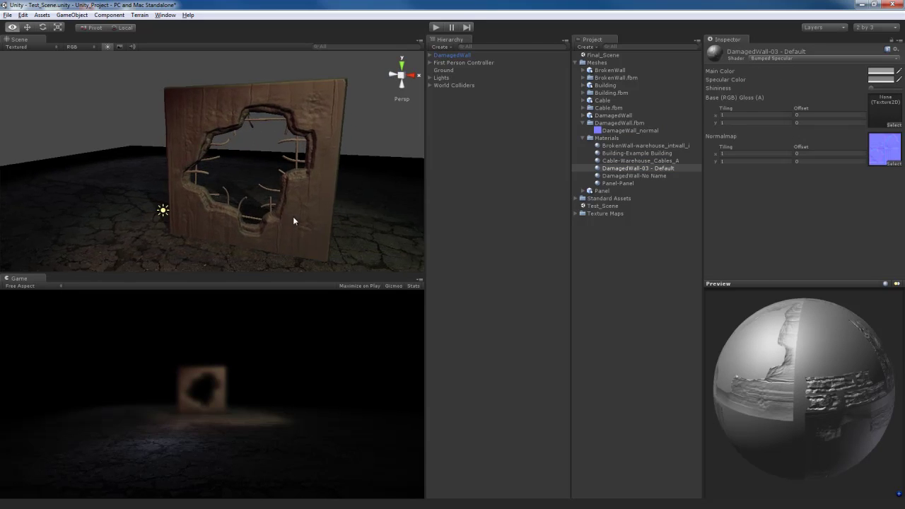
left_click_drag(302, 194, 241, 205, "alt")
scroll(236, 210, "up", 5)
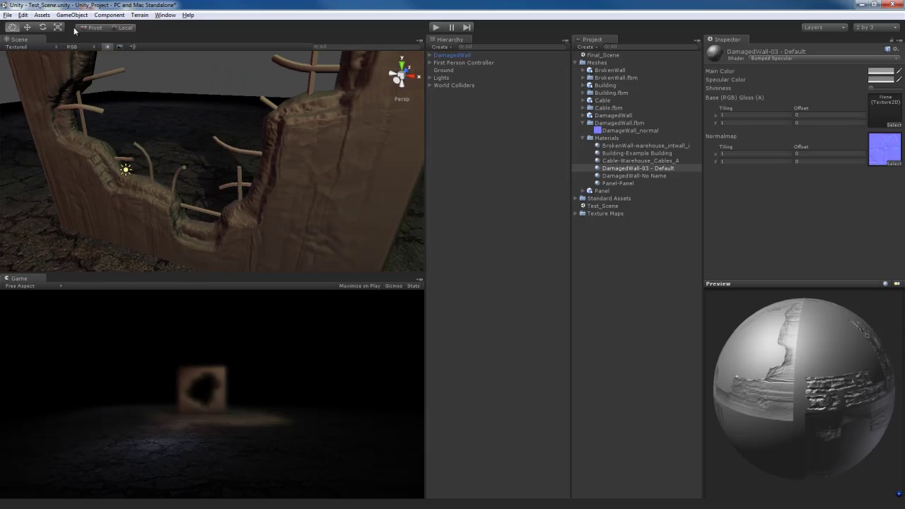
Open the project's Quality settings to review the Fantastic quality level
left_click(24, 15)
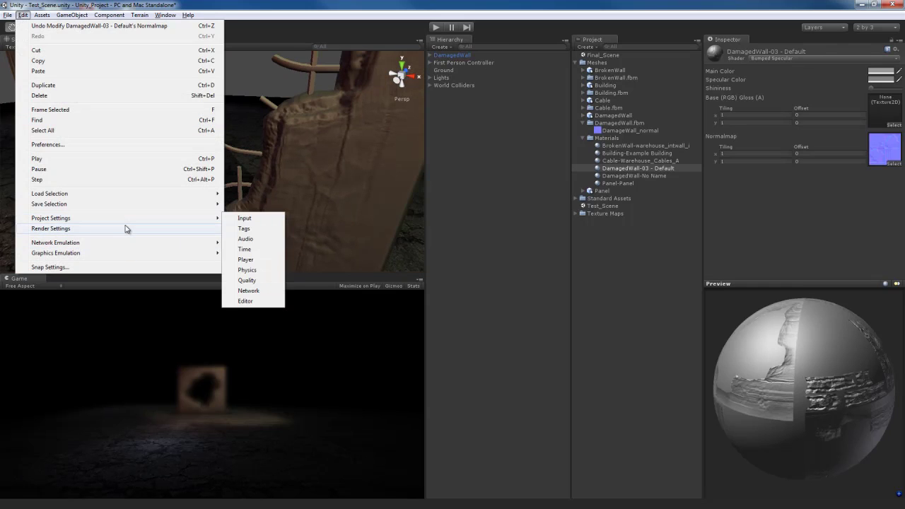
left_click(125, 228)
left_click(21, 15)
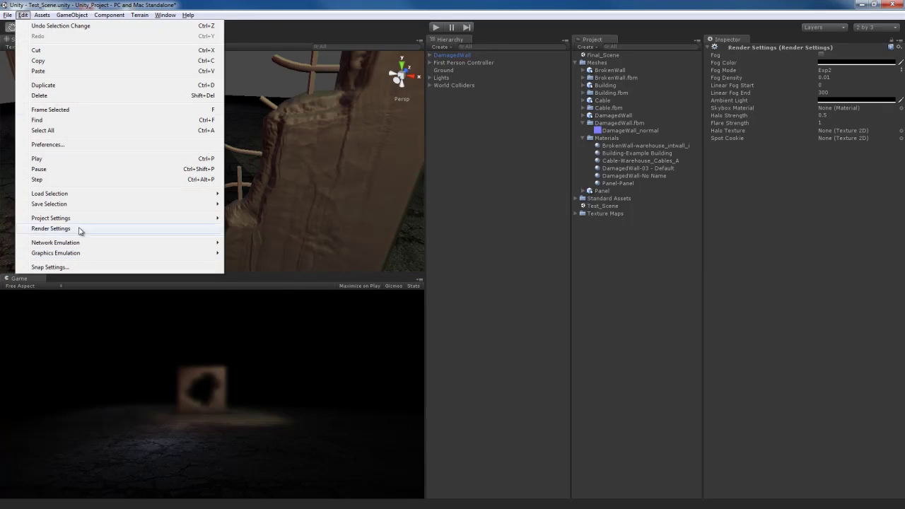
mouse_move(120, 218)
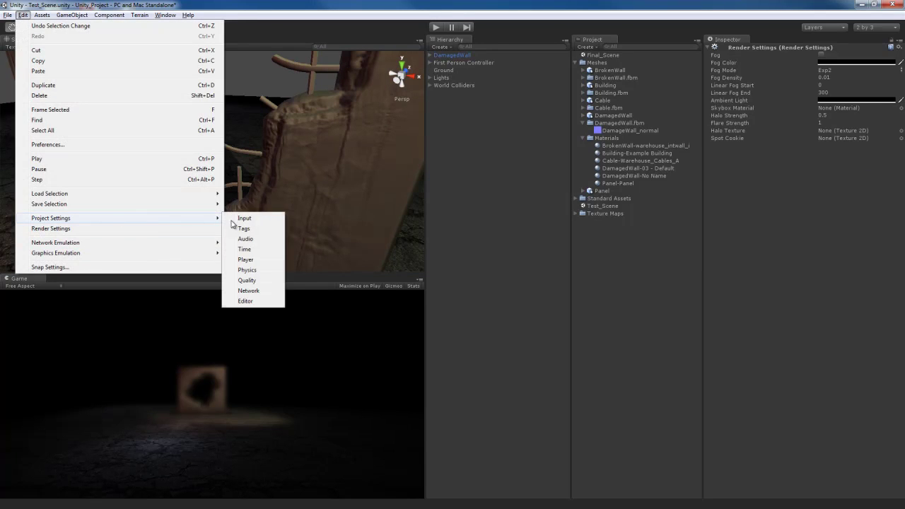
left_click(249, 280)
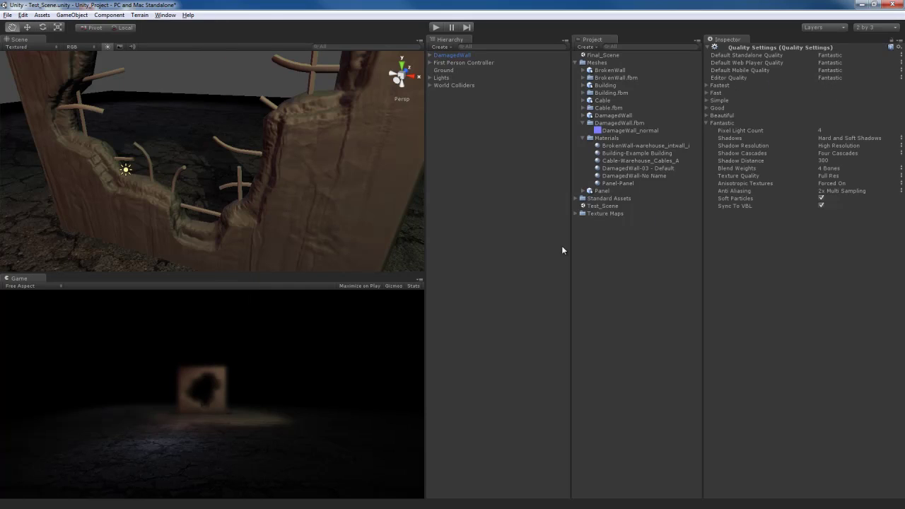
Play-test the scene, walking up to the damaged wall to examine its normal-mapped surface and backing away, and stop the test
left_click_drag(233, 179, 326, 166, "alt")
left_click(334, 182)
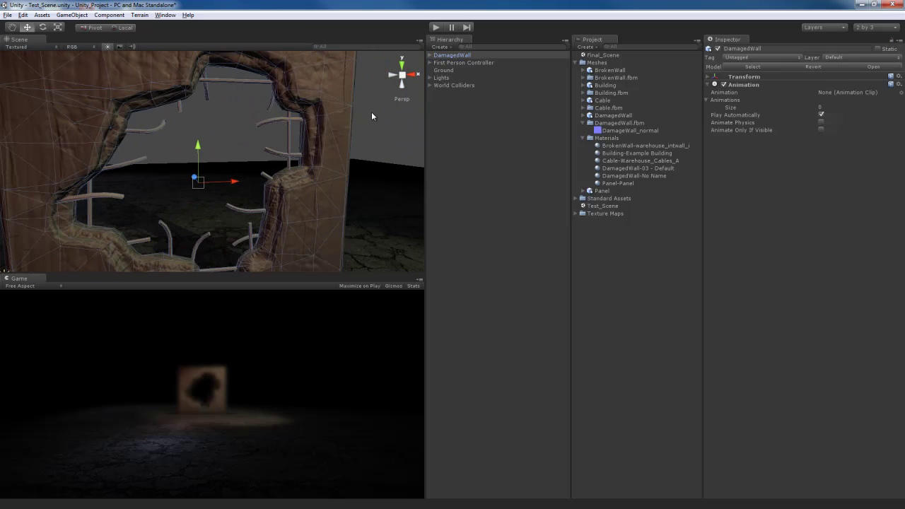
left_click(371, 111)
left_click_drag(371, 111, 328, 147, "alt")
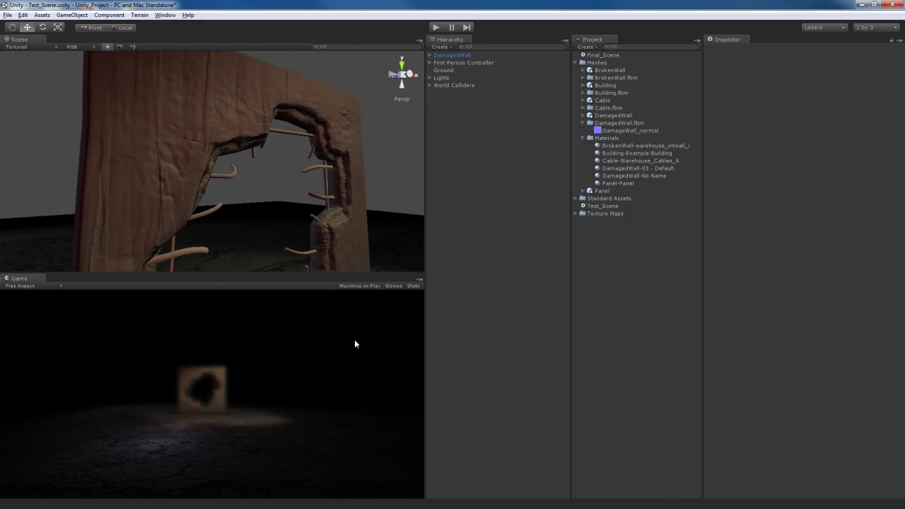
key("ctrl+p")
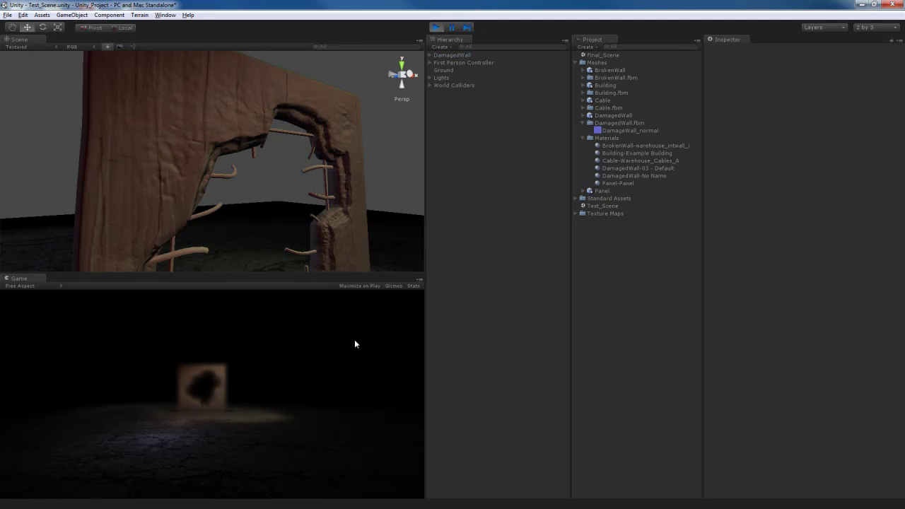
key("w")
key("w")
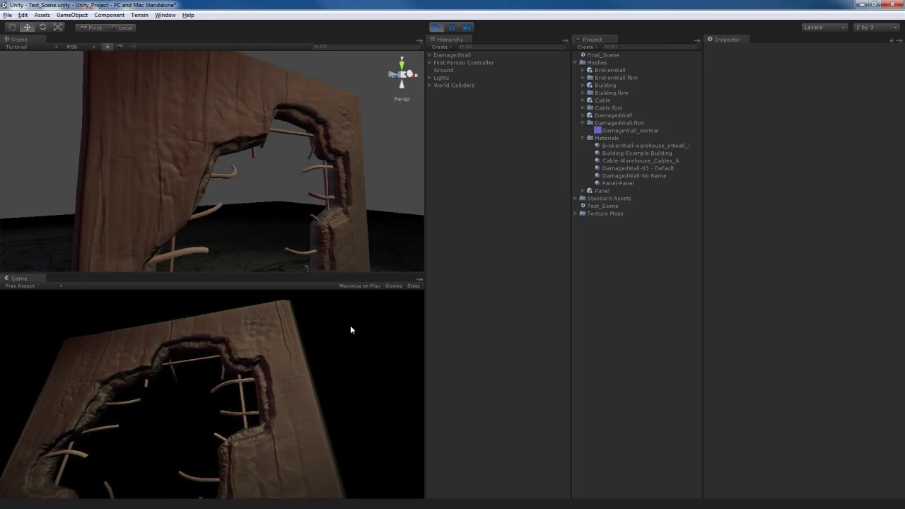
key("w")
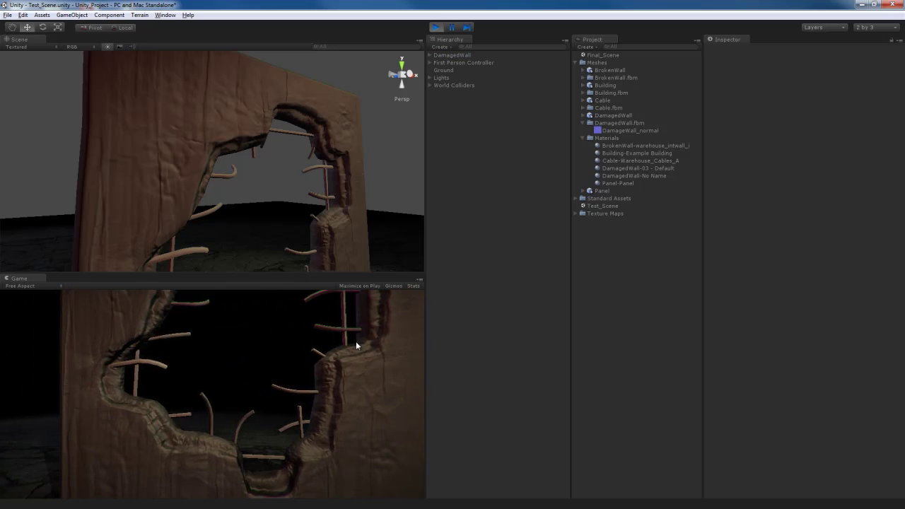
key("w")
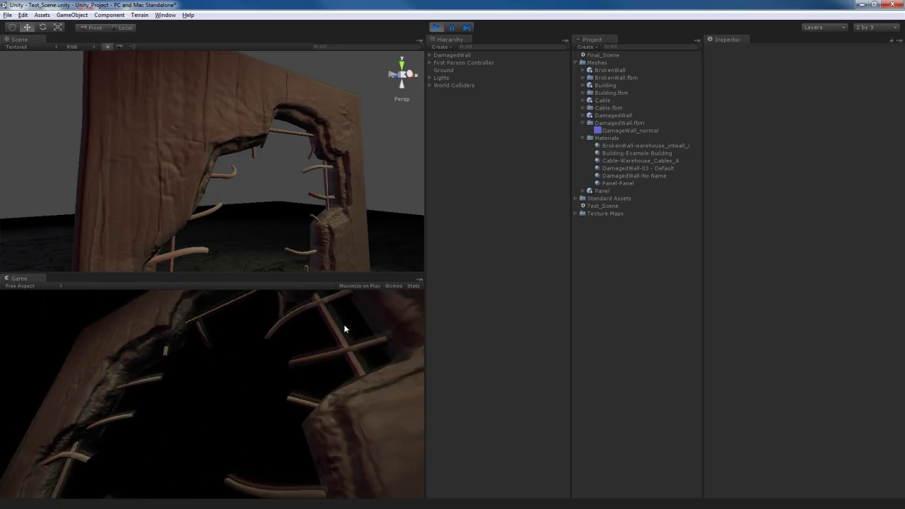
key("s")
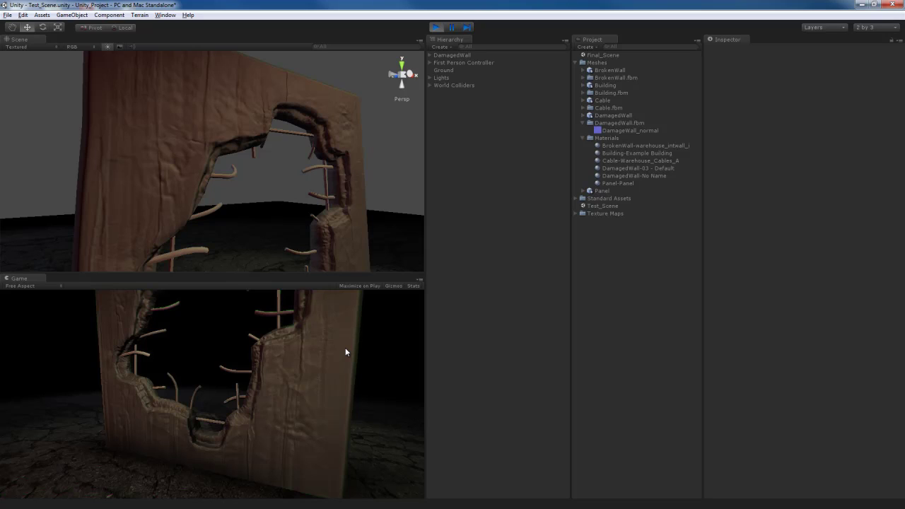
key("ctrl+p")
Collapse the DamagedWall.fbm folder and place the BrokenWall mesh in the scene near the damaged wall
left_click(583, 123)
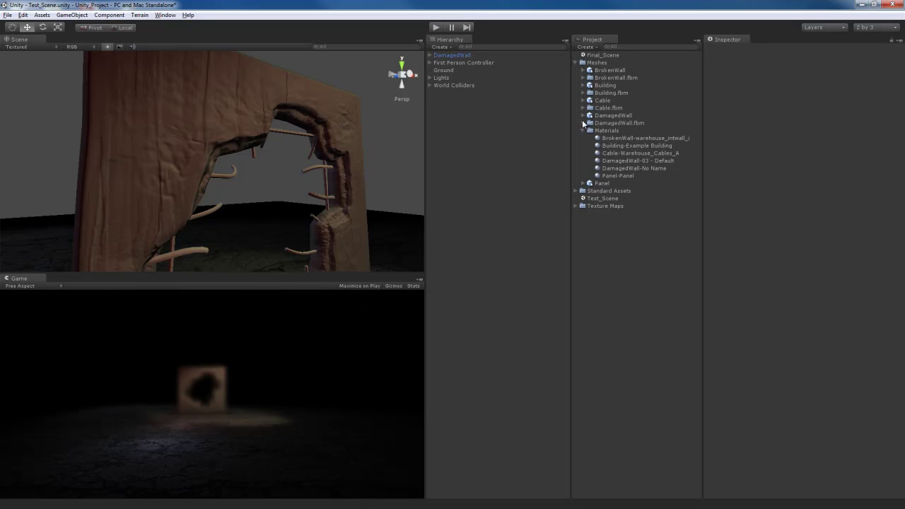
left_click(628, 138)
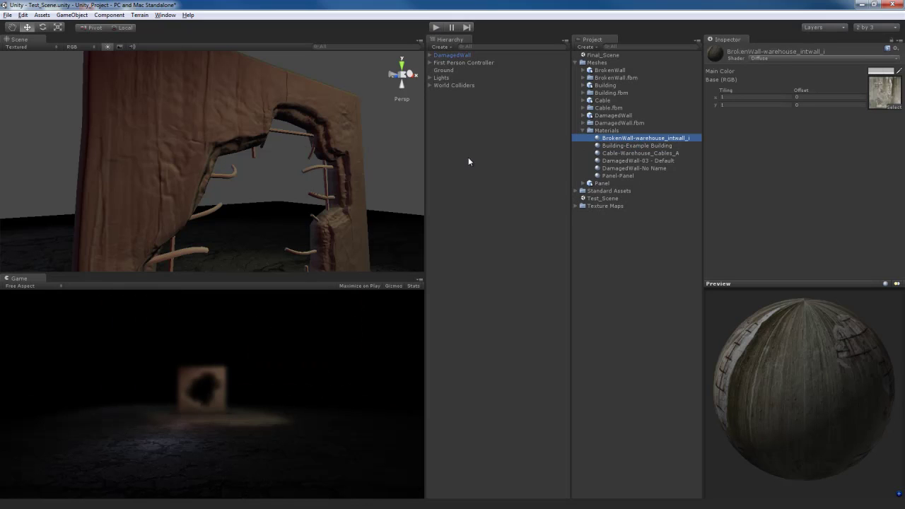
left_click_drag(414, 170, 288, 205, "alt")
key("a")
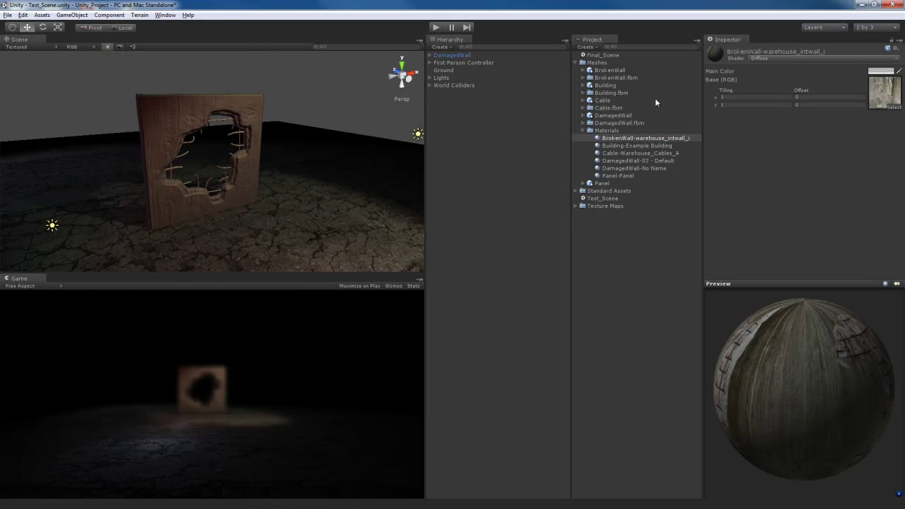
left_click(609, 70)
left_click_drag(618, 73, 297, 170)
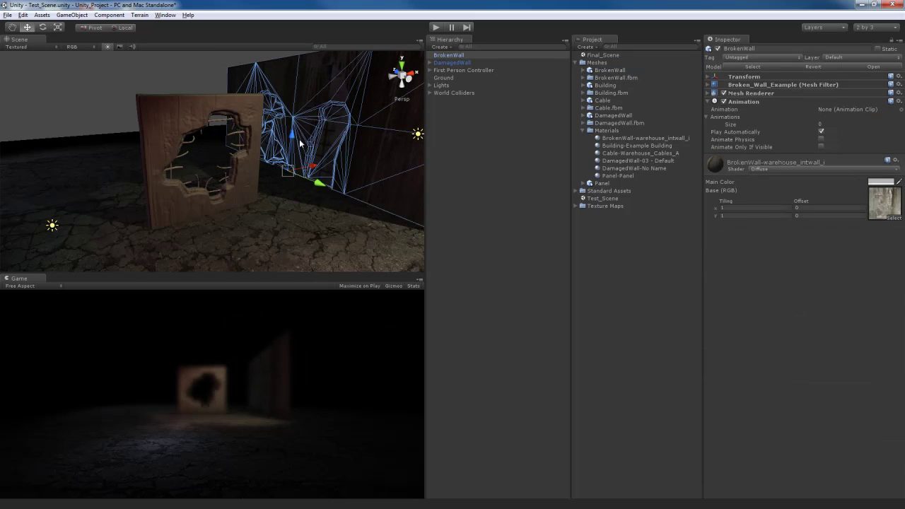
Scale down and rotate the BrokenWall, position it on the ground beside the damaged wall facing the same way, and deselect it
left_click_drag(292, 135, 273, 201)
key("r")
key("e")
key("w")
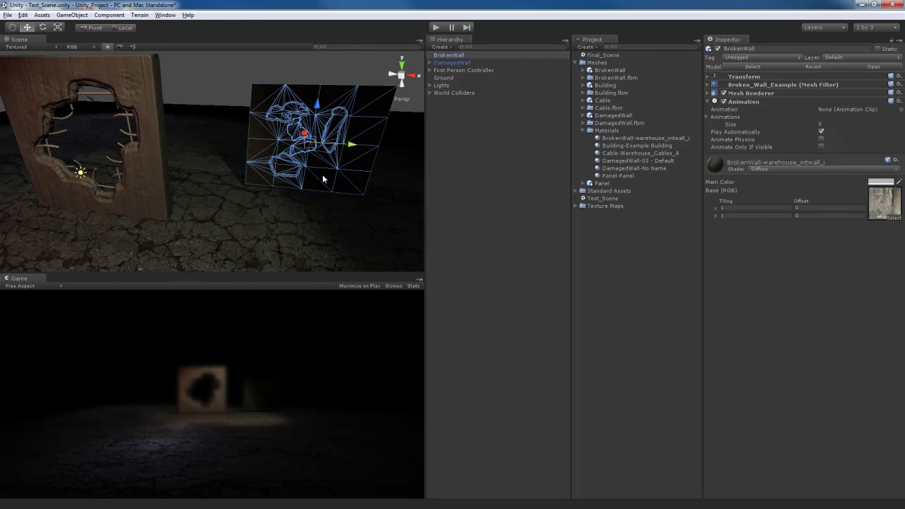
left_click_drag(322, 146, 243, 176, "alt")
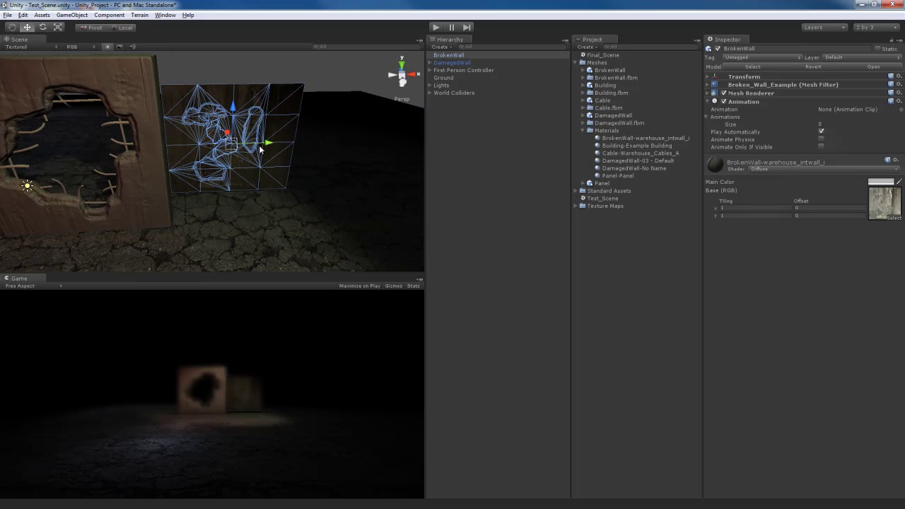
left_click_drag(259, 146, 284, 143)
left_click_drag(225, 178, 236, 152, "alt")
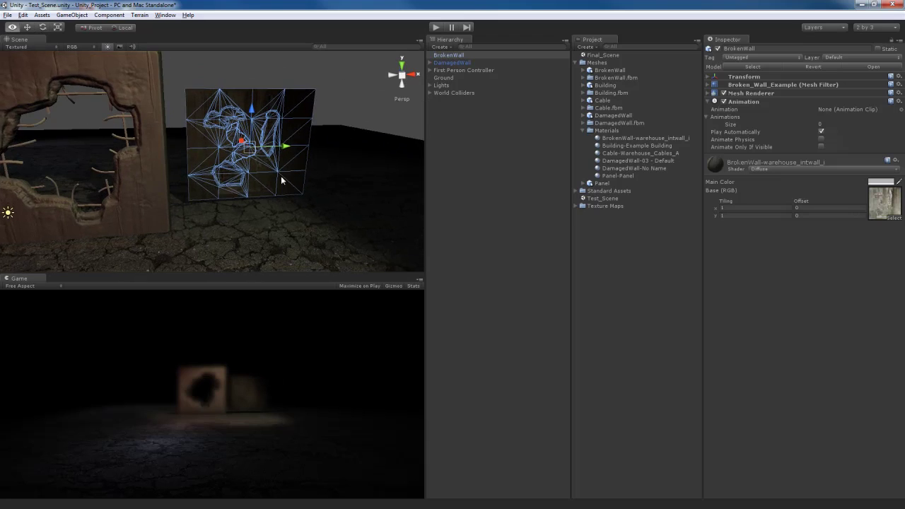
scroll(291, 167, "up", 4)
left_click_drag(281, 177, 312, 209, "alt")
left_click(409, 151)
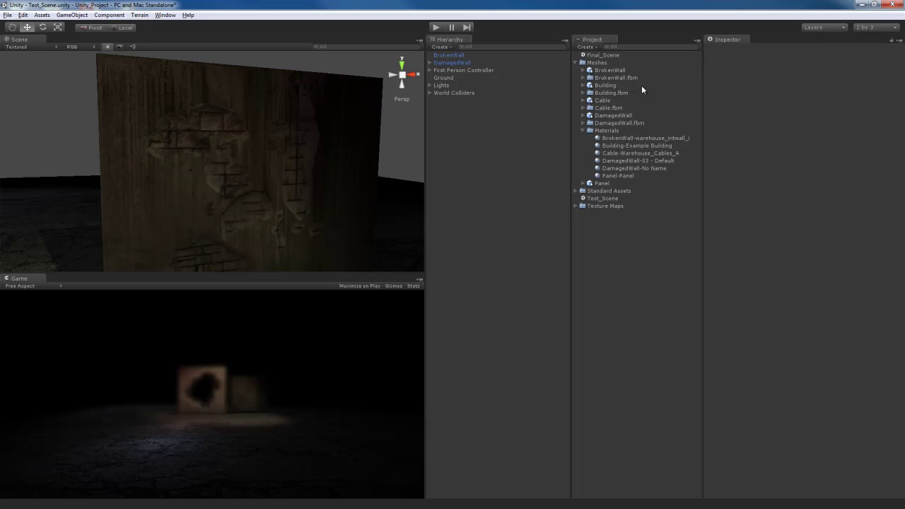
Set the shader of the BrokenWall-warehouse_intwall_i material to Bumped Specular
left_click(629, 138)
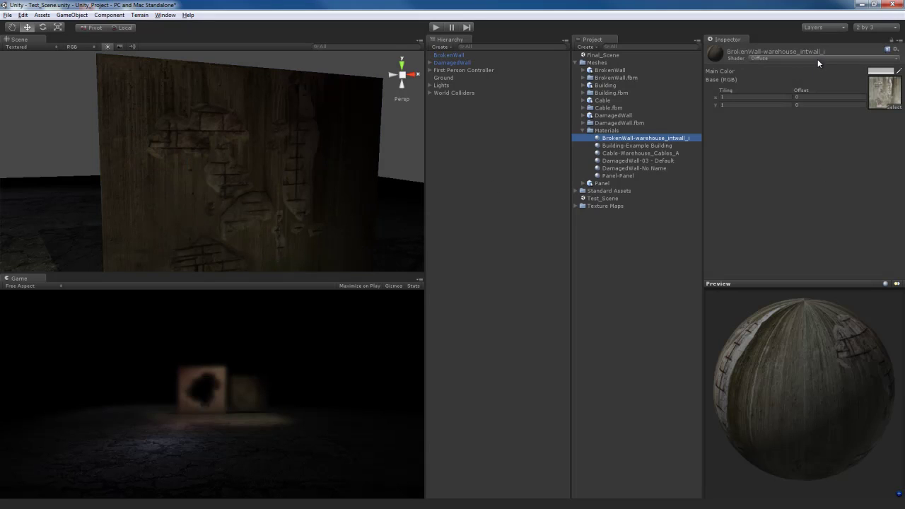
left_click(817, 59)
left_click(797, 72)
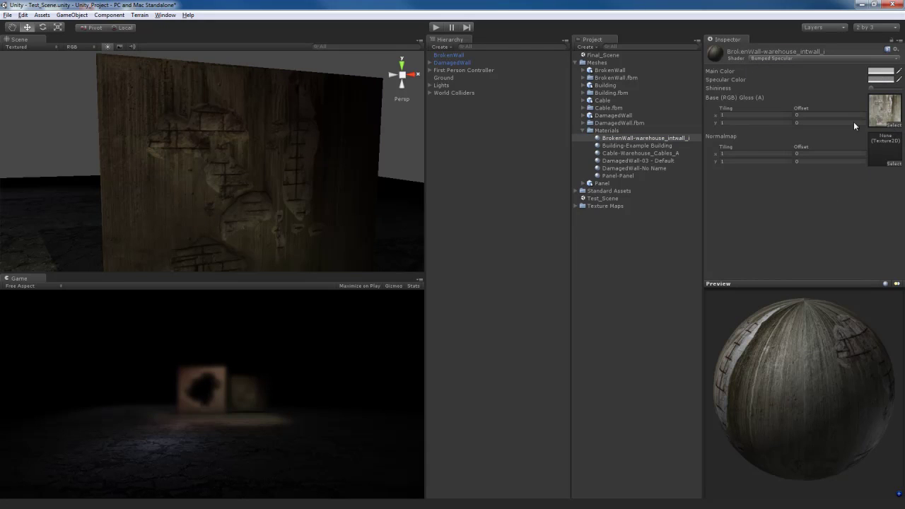
Collapse the Materials folder, expand Texture Maps, and browse in the file explorer to the sceneassets images folder of Unity3D Volume II - 3dsMax
left_click(583, 131)
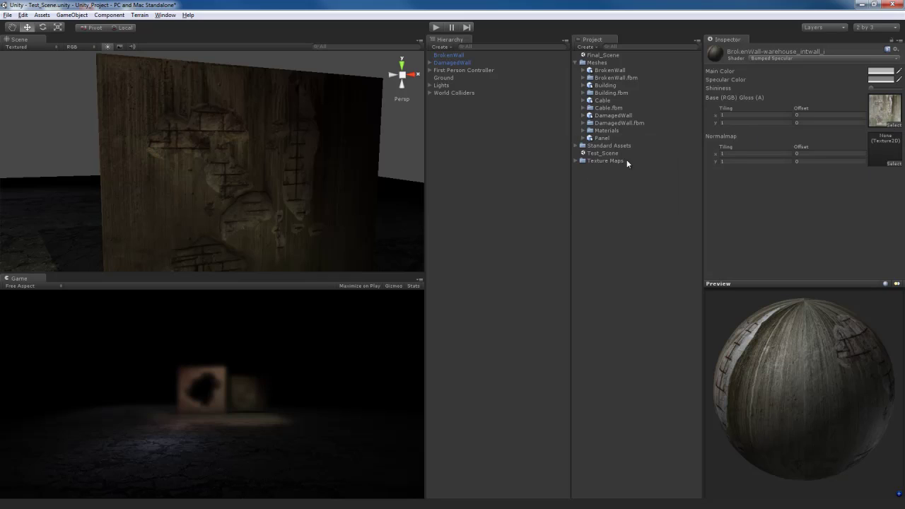
left_click(575, 161)
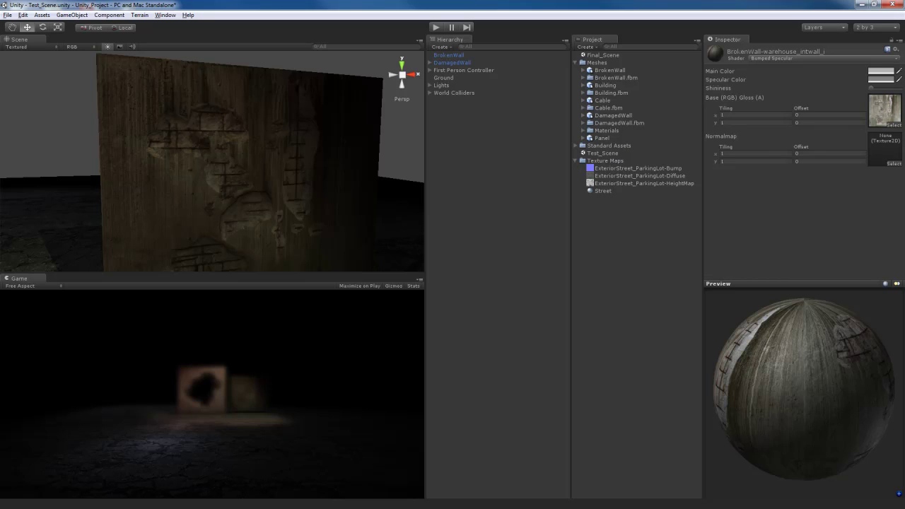
left_click_drag(904, 82, 656, 88)
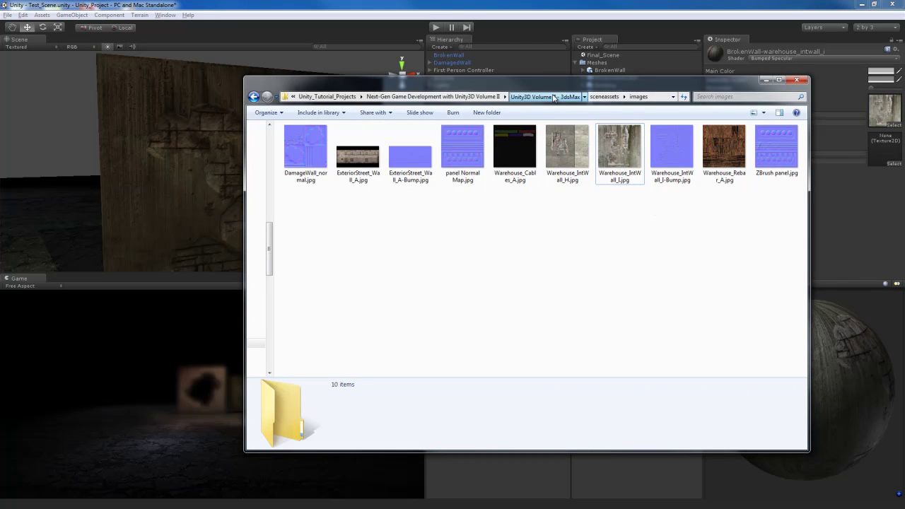
left_click(545, 96)
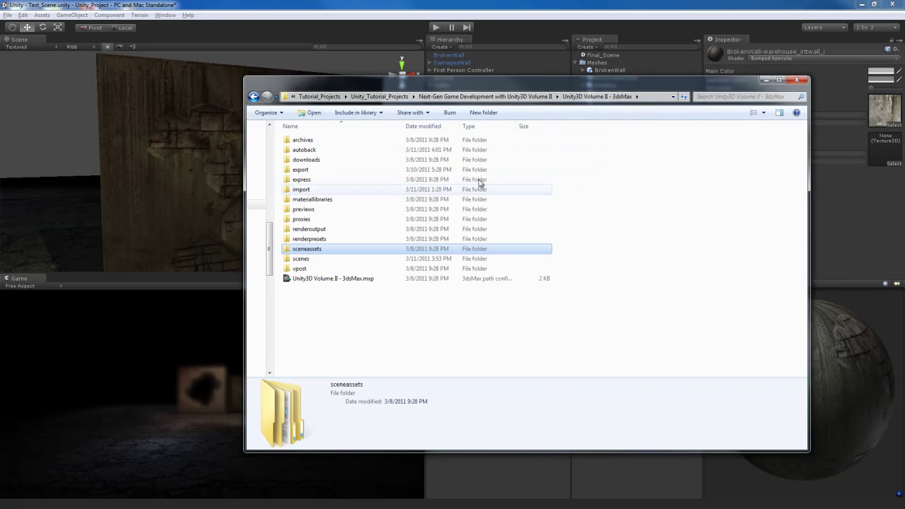
double_click(311, 249)
double_click(302, 150)
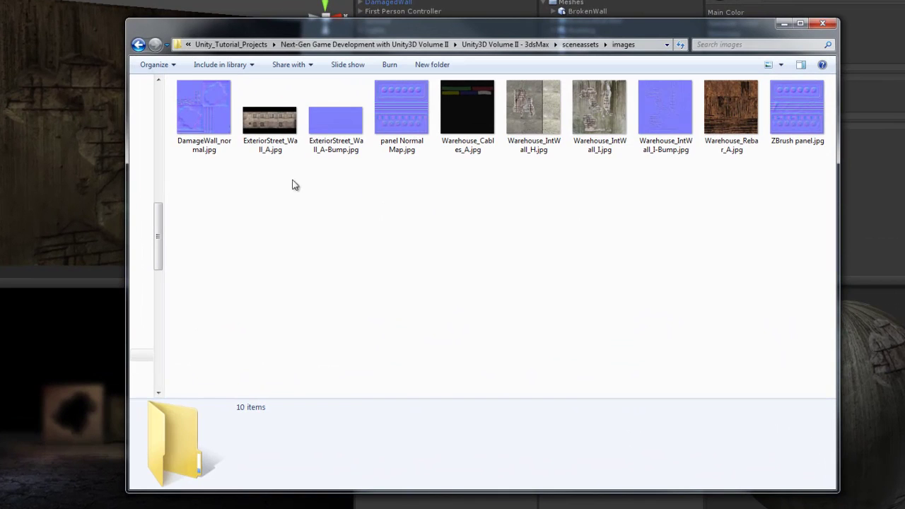
Import ExteriorStreet_Wall_A-Bump.jpg, ZBrush panel.jpg and Warehouse_IntWall_I-Bump.jpg into the project's Texture Maps folder
left_click(339, 133)
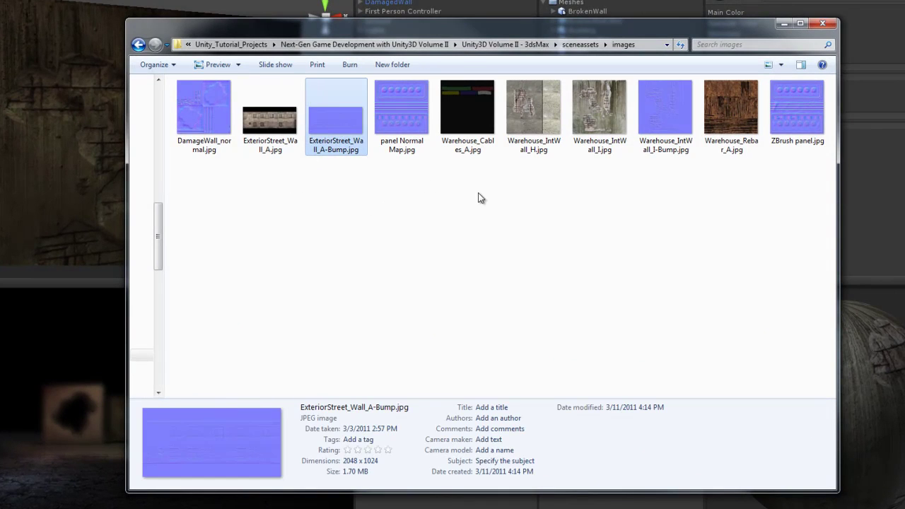
left_click(799, 106, "ctrl")
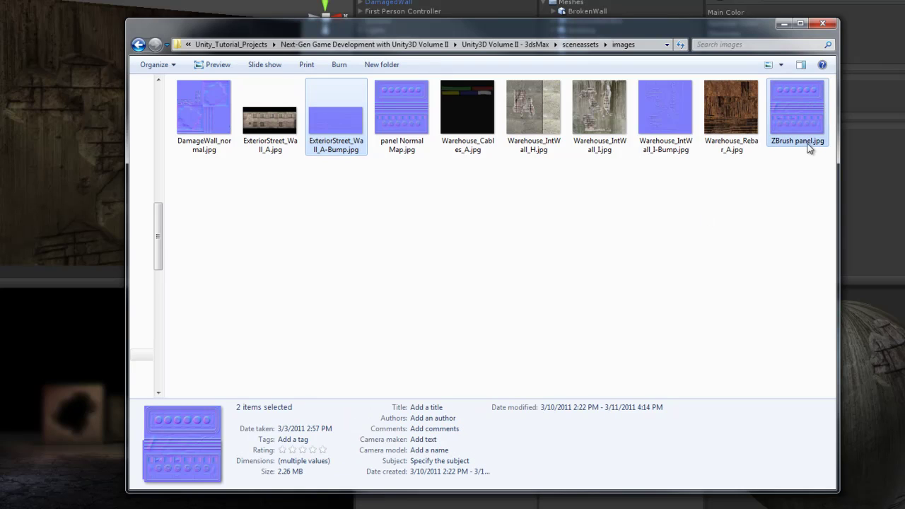
left_click(665, 121, "ctrl")
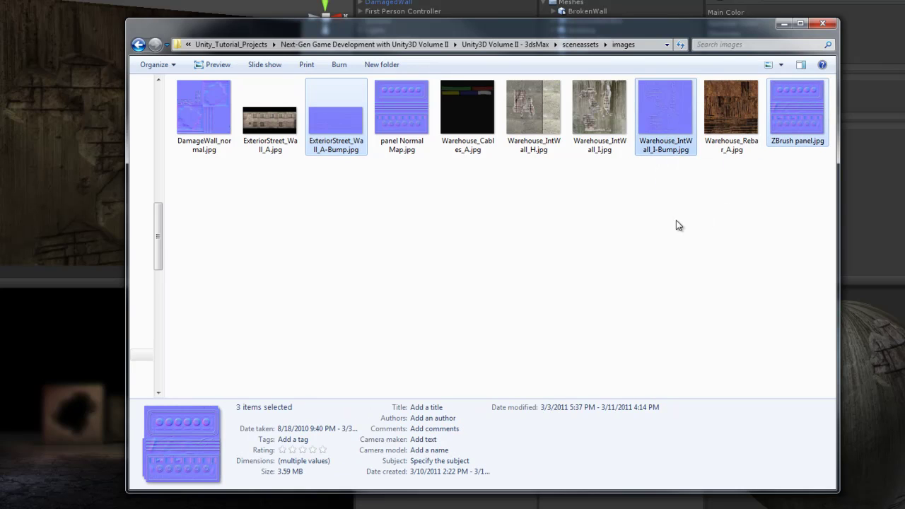
left_click_drag(432, 34, 547, 51)
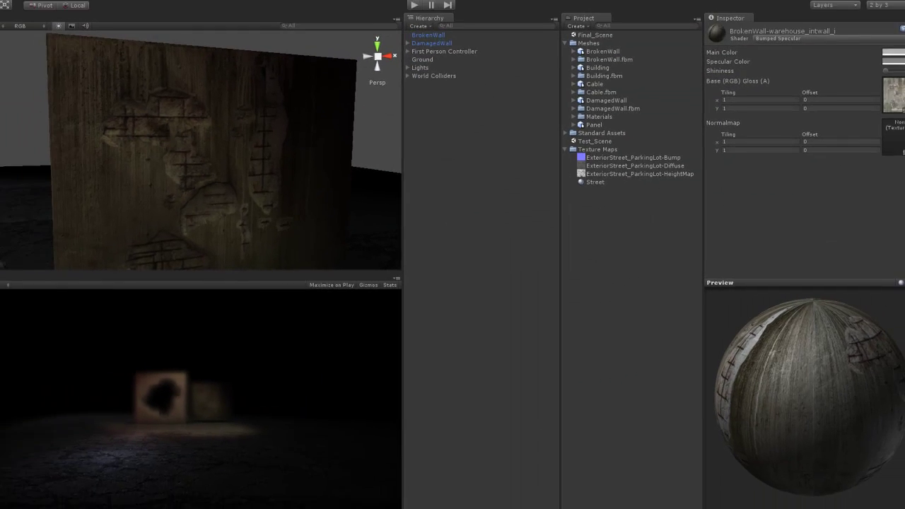
left_click_drag(638, 168, 614, 180)
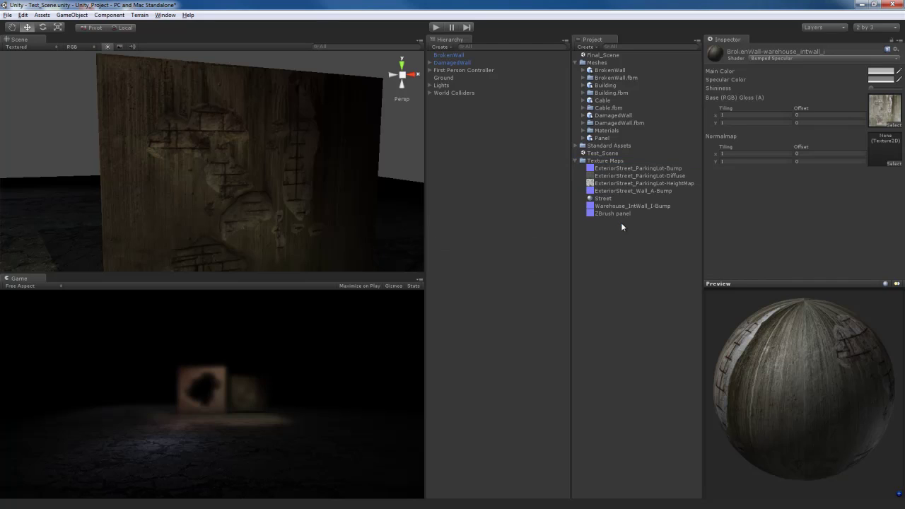
left_click(625, 252)
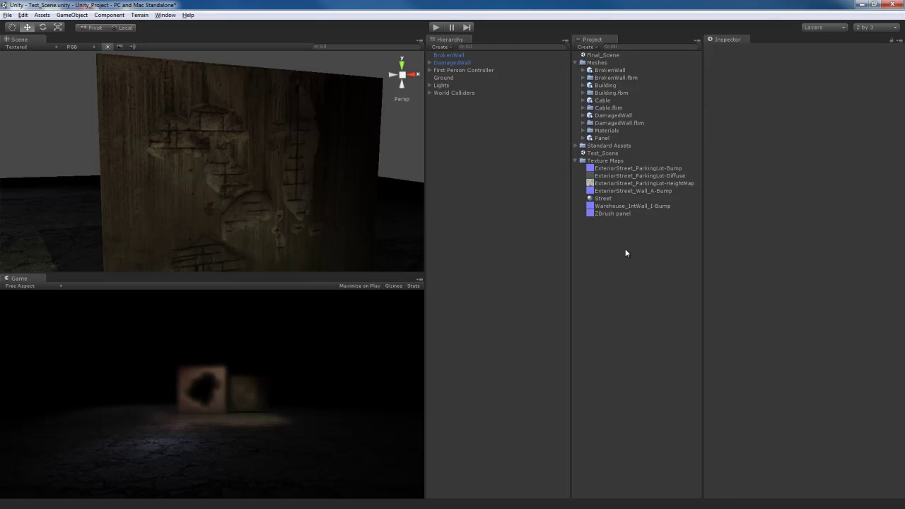
right_click(616, 159)
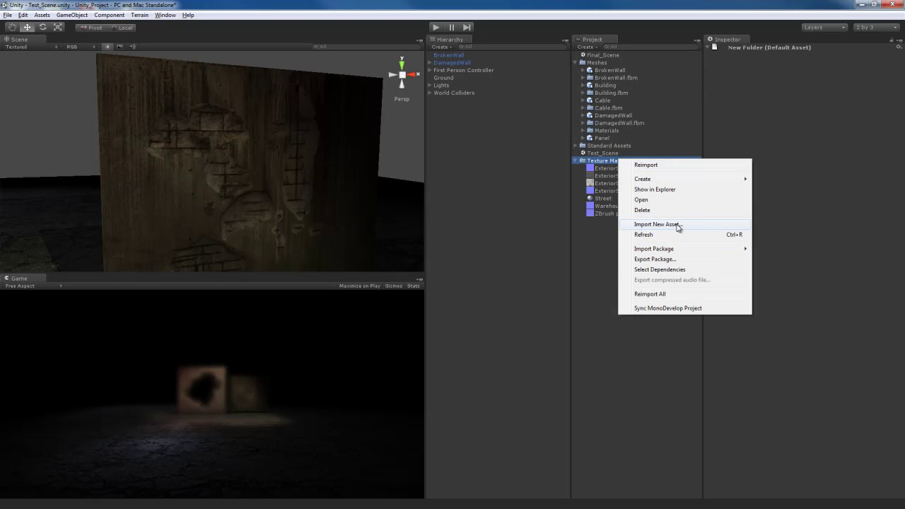
left_click(613, 267)
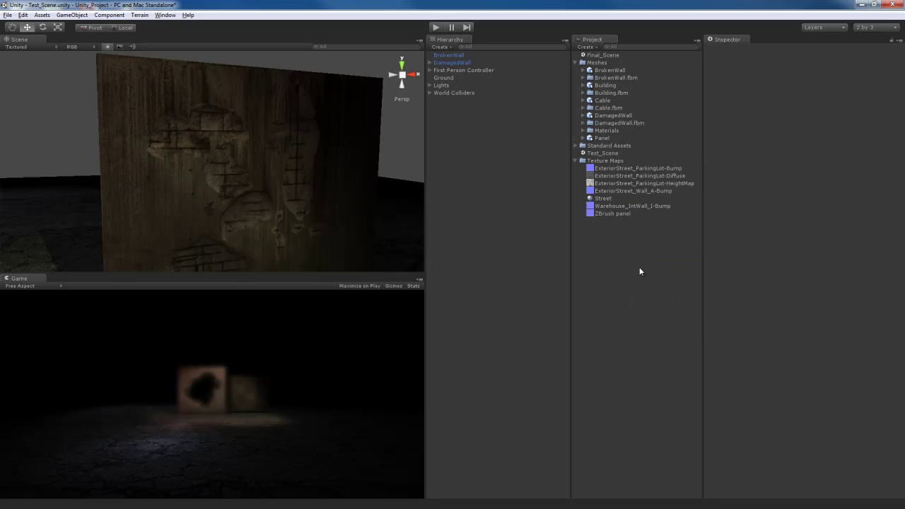
Set the texture type of the ZBrush panel texture to Normal map and apply the change
left_click(619, 214)
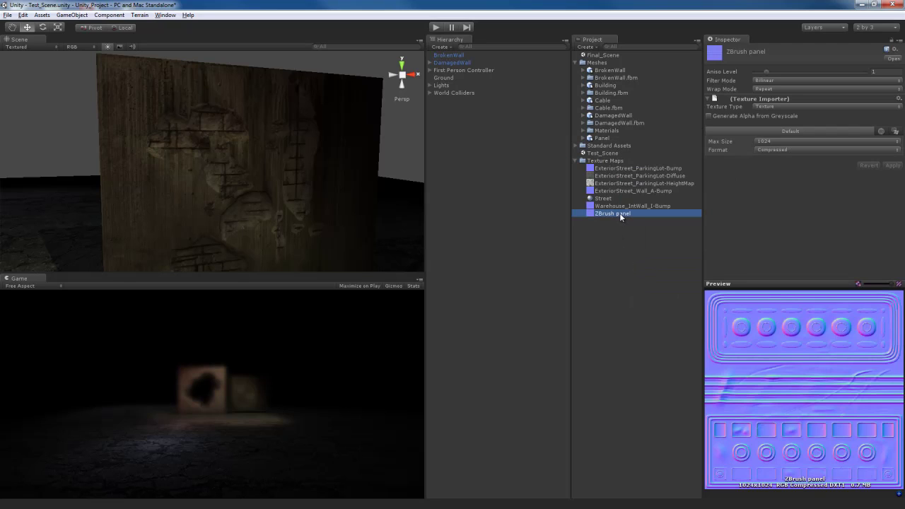
left_click(806, 106)
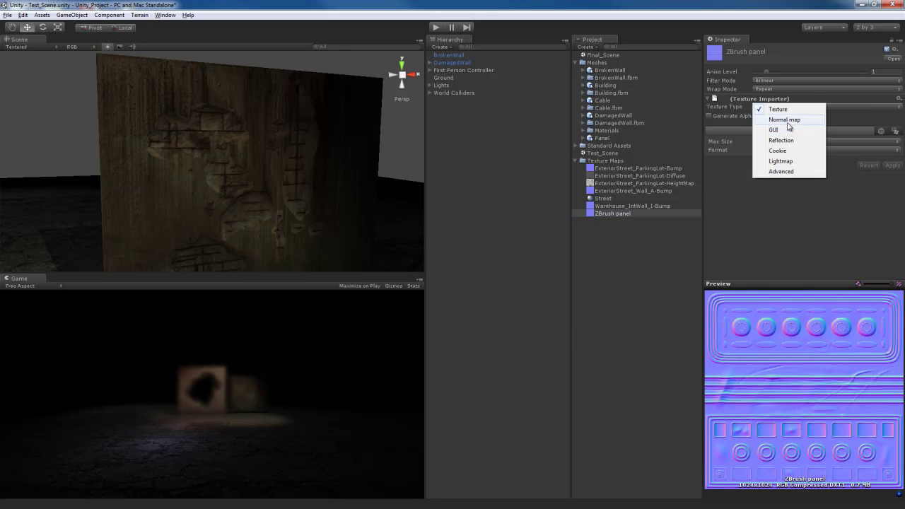
left_click(790, 120)
left_click(764, 115)
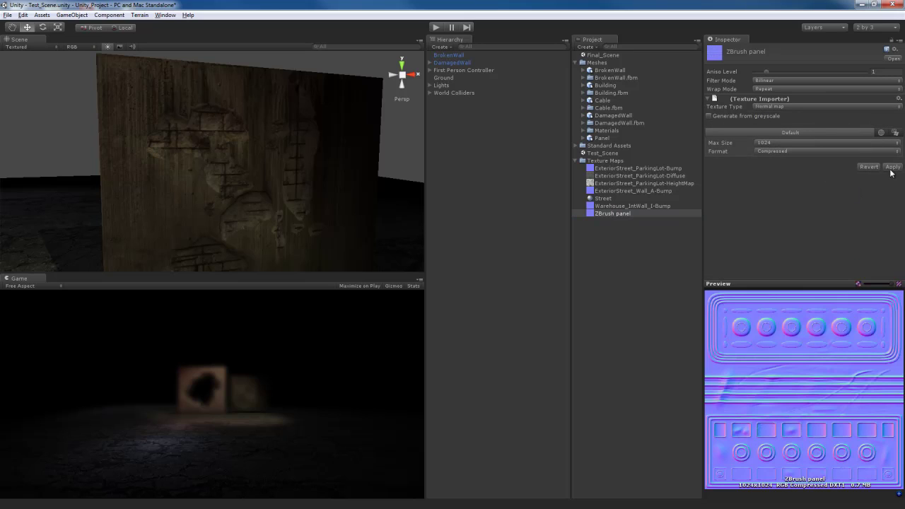
left_click(892, 167)
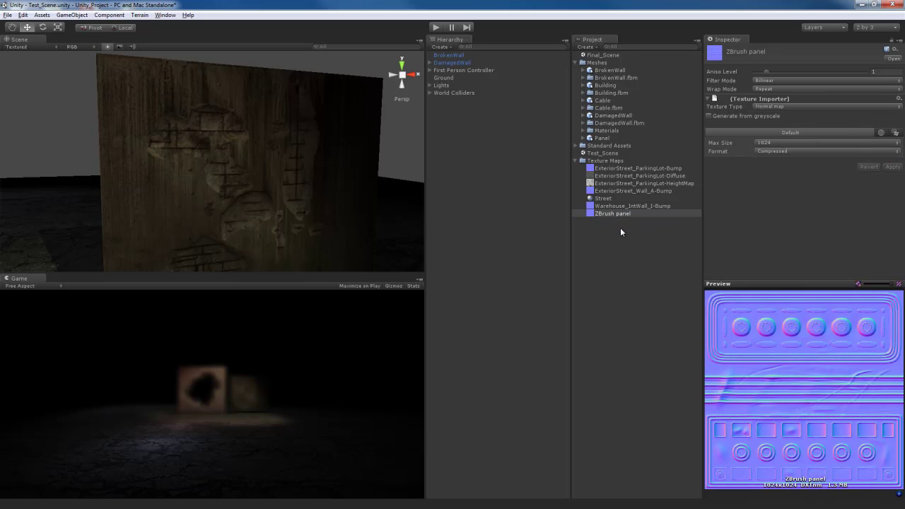
Set the texture type of Warehouse_IntWall_I-Bump and ExteriorStreet_Wall_A-Bump to Normal map and apply the changes
left_click(623, 206)
left_click(795, 107)
left_click(778, 118)
left_click(778, 115)
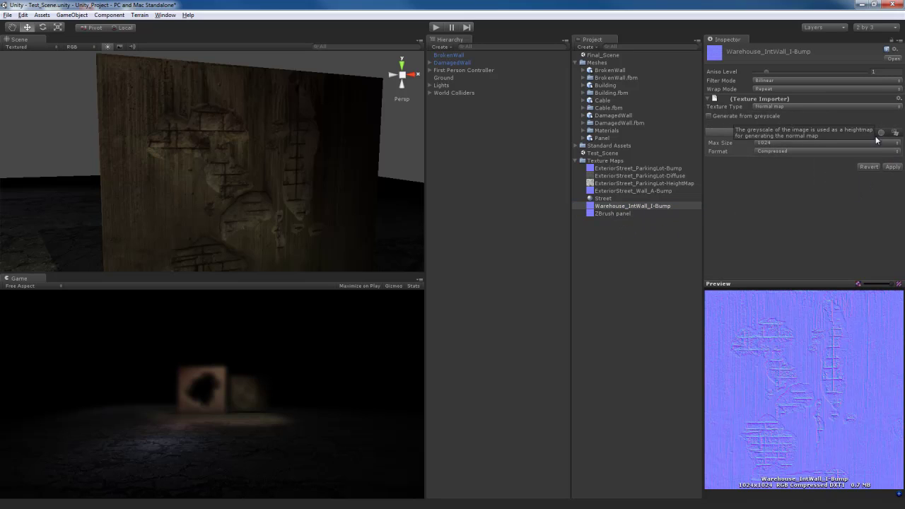
left_click(892, 167)
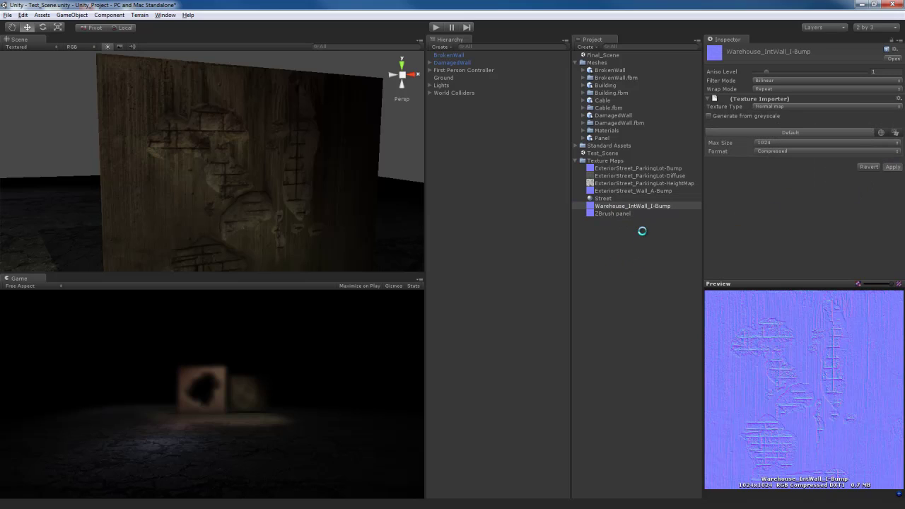
left_click(633, 191)
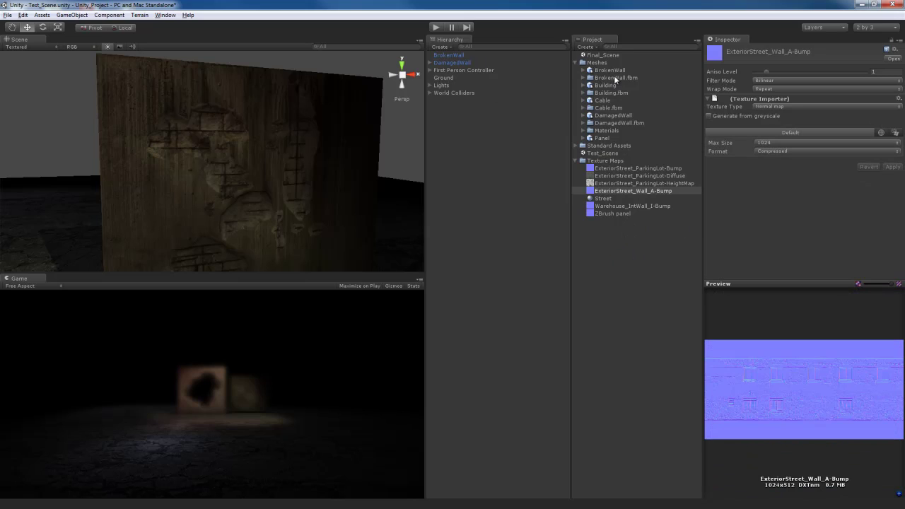
Assign Warehouse_IntWall_I-Bump as the BrokenWall material's normal map, and give the Building-Example Building material a Bumped Specular shader with a normal map
left_click(583, 161)
left_click(583, 130)
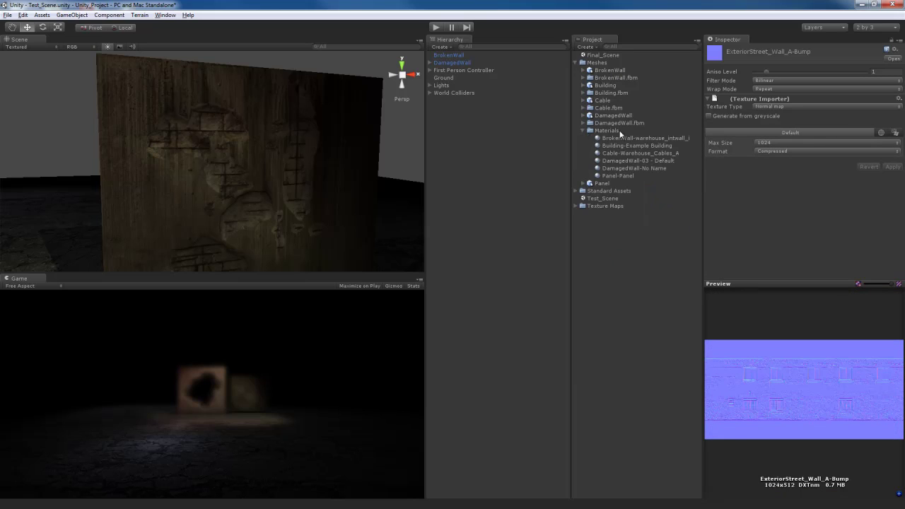
left_click(630, 139)
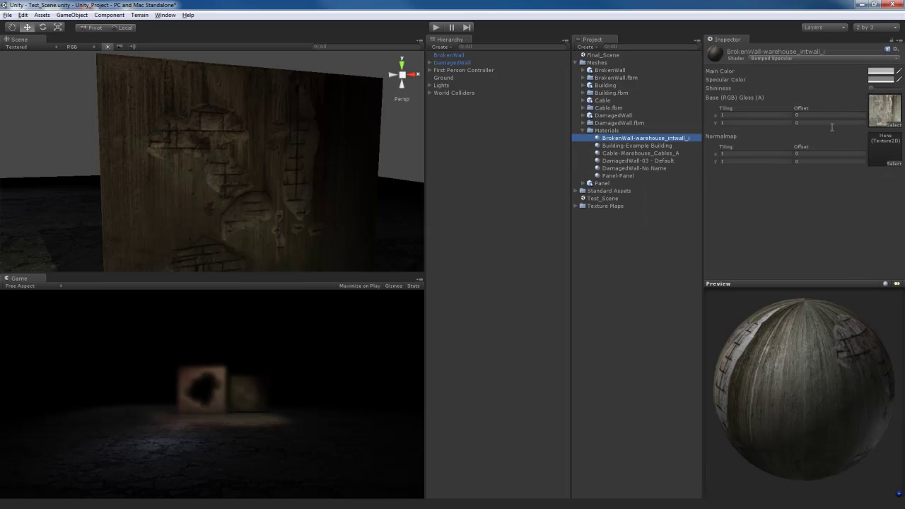
left_click(576, 206)
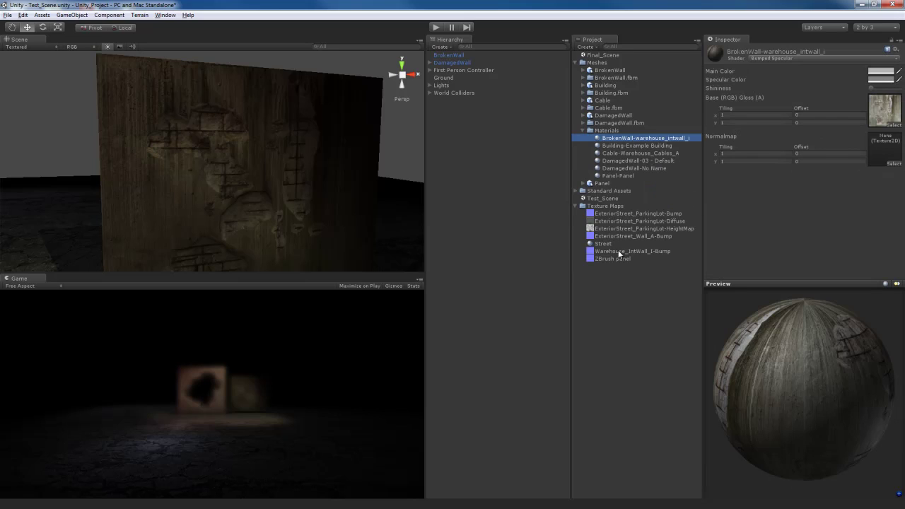
left_click_drag(620, 251, 889, 157)
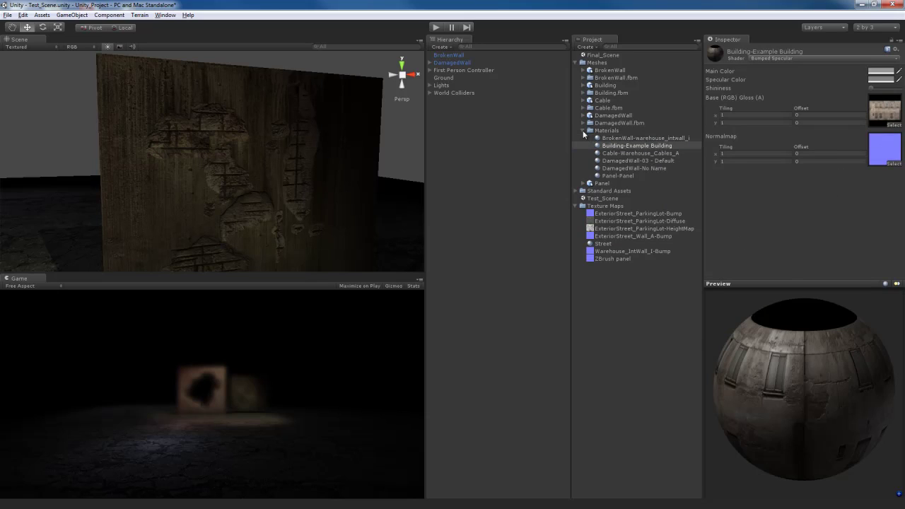
left_click(583, 132)
Set the Panel mesh's material to Bumped Specular, assign the ZBrush panel texture as its normal map, and inspect the mesh preview
left_click(601, 139)
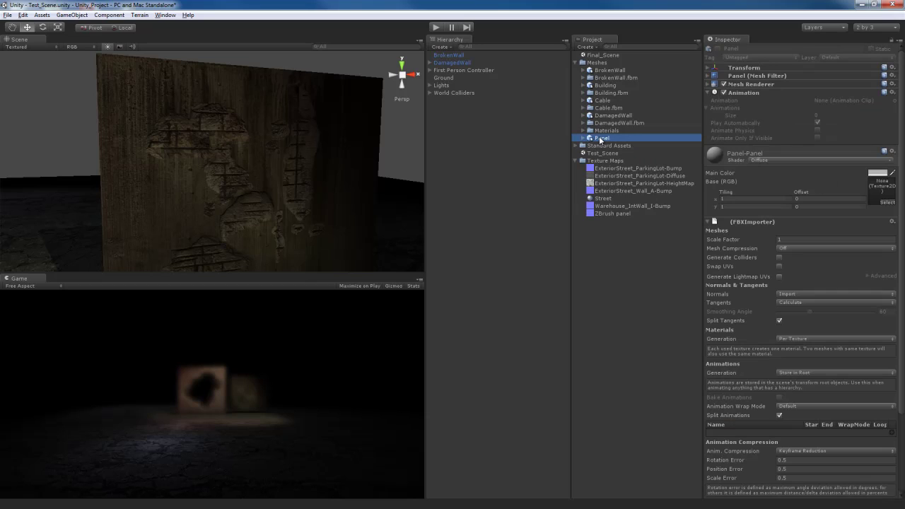
left_click(810, 160)
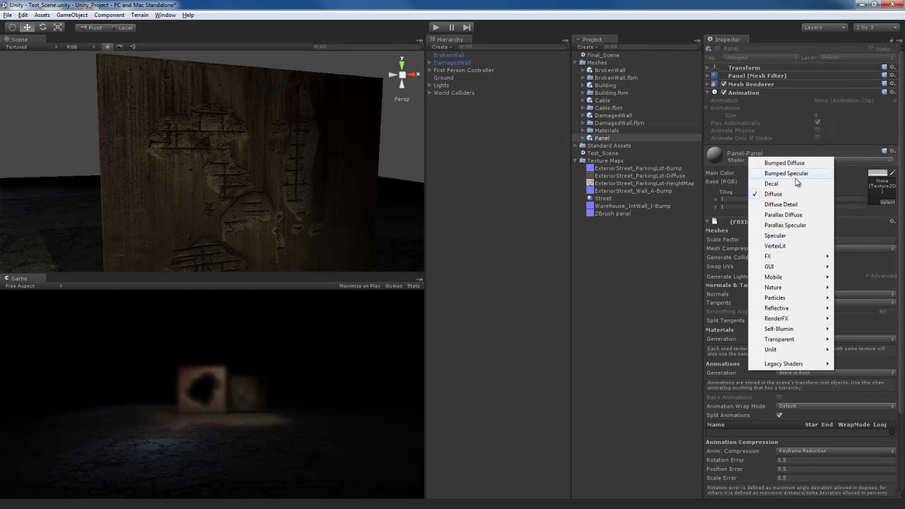
left_click(796, 174)
left_click_drag(612, 213, 883, 249)
scroll(784, 247, "down", 5)
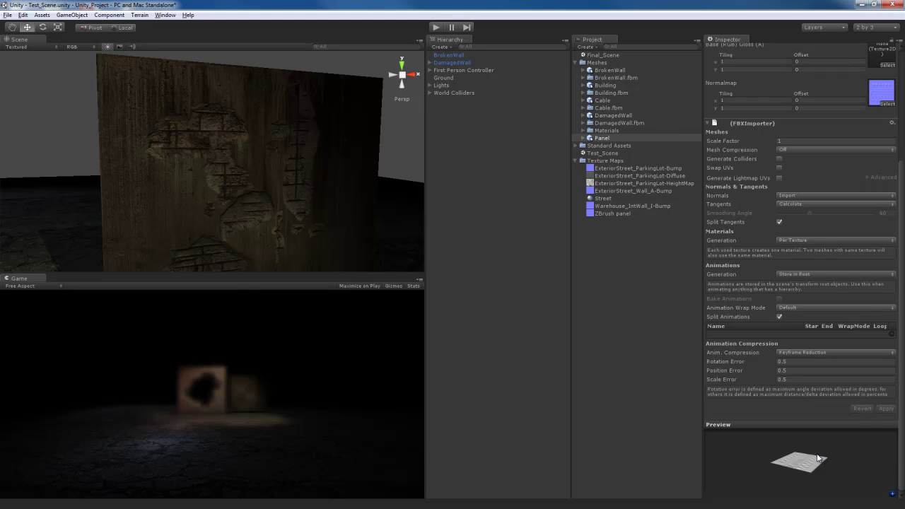
mouse_move(805, 456)
left_mouse_down()
mouse_move(808, 485)
mouse_move(791, 481)
mouse_move(810, 463)
left_mouse_up()
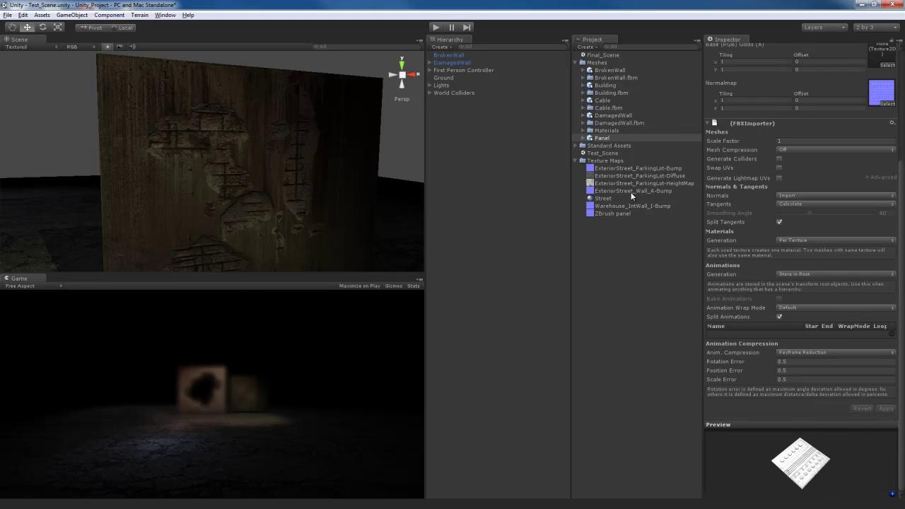
Place the Panel mesh in the scene, rotate it upright, and position it on the ground in front of the two walls
left_click_drag(604, 140, 256, 244)
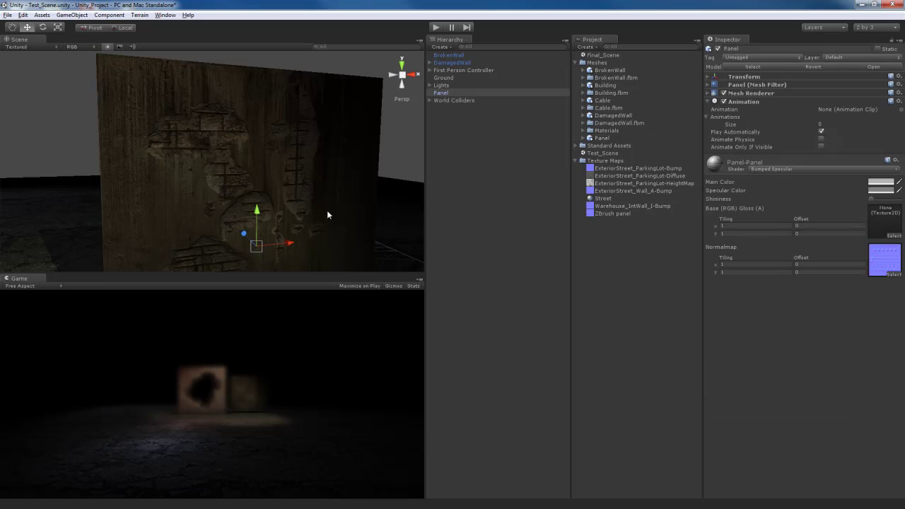
left_click_drag(327, 210, 212, 202, "alt")
left_click_drag(176, 160, 344, 204)
key("r")
key("e")
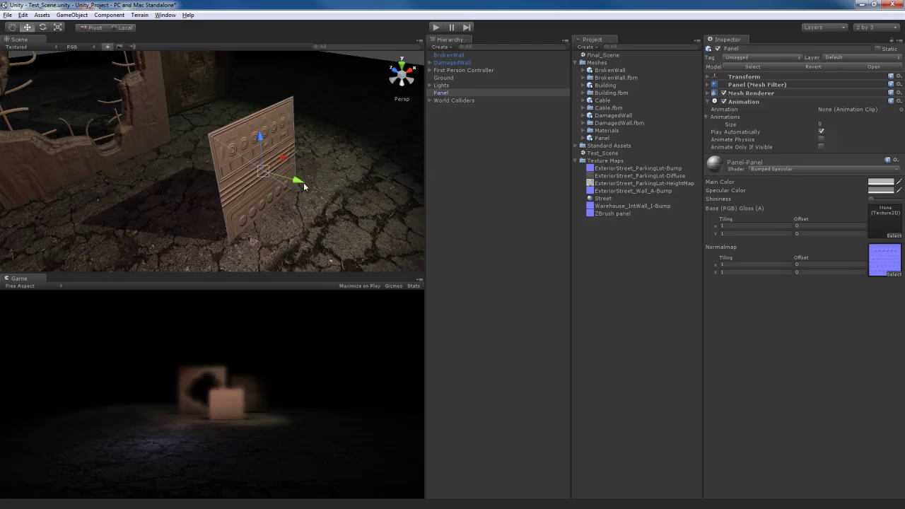
left_click_drag(302, 183, 271, 189)
key("f")
scroll(294, 128, "up", 5)
scroll(294, 128, "down", 5)
key("e")
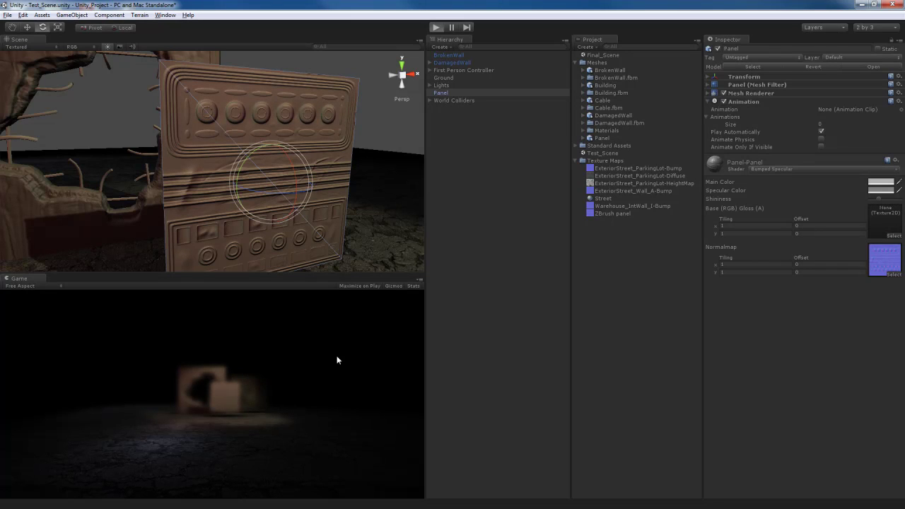
Play-test the scene, walking up to the panel to examine its normal-mapped surface, and stop the test
key("ctrl+p")
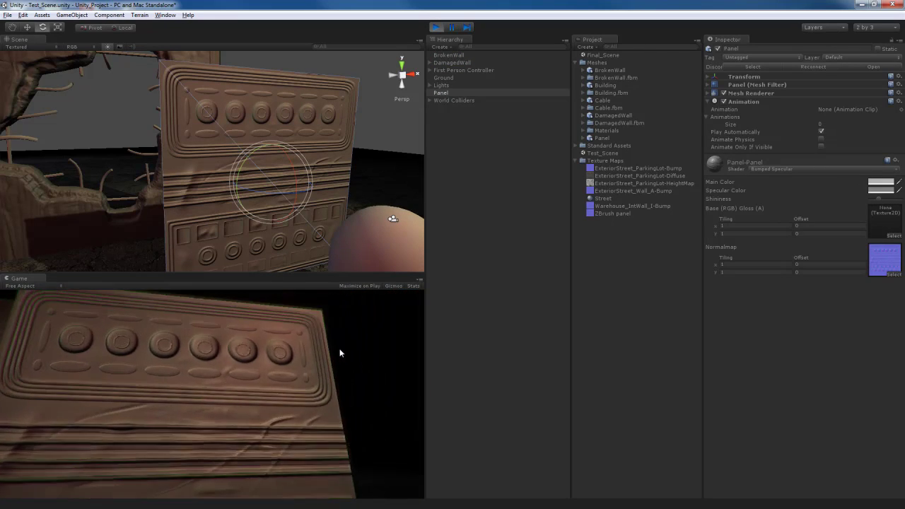
key("ctrl+p")
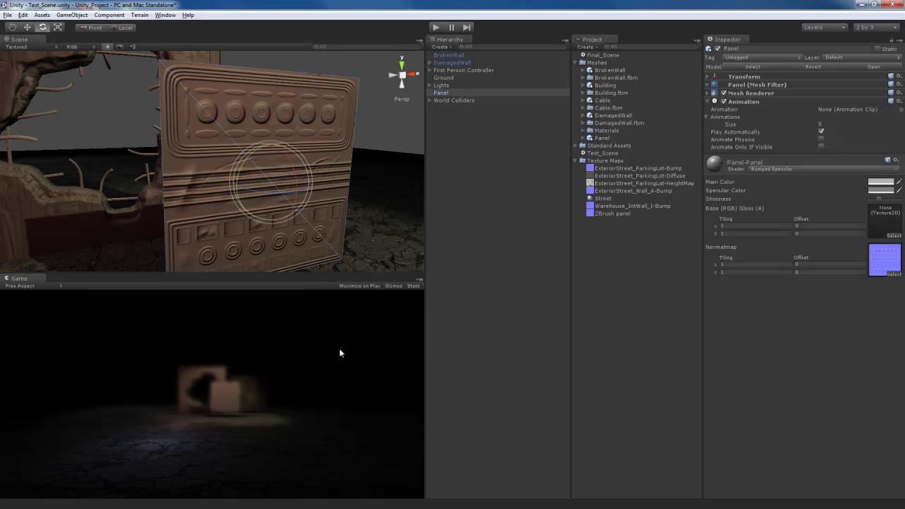
Delete the Panel from the scene, leaving only the damaged and broken walls on the ground
key("f")
key("w")
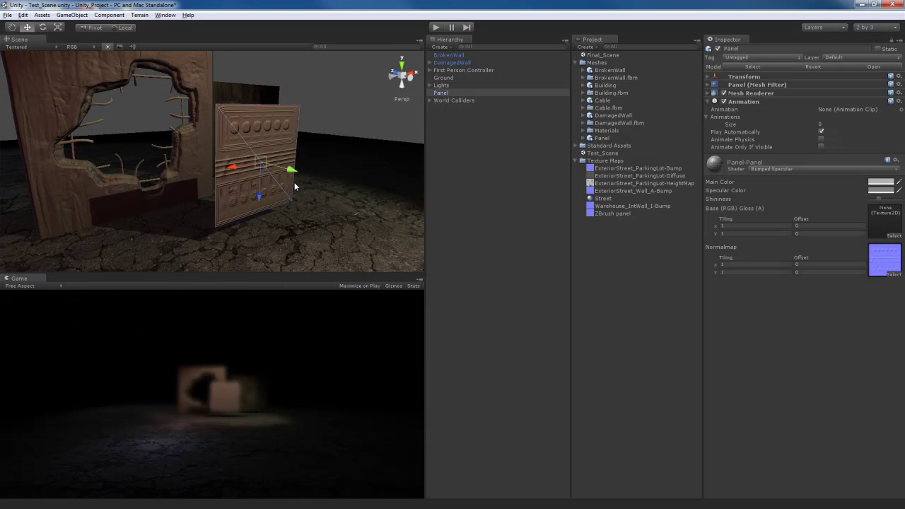
left_click(294, 182)
left_click_drag(327, 163, 309, 203, "alt")
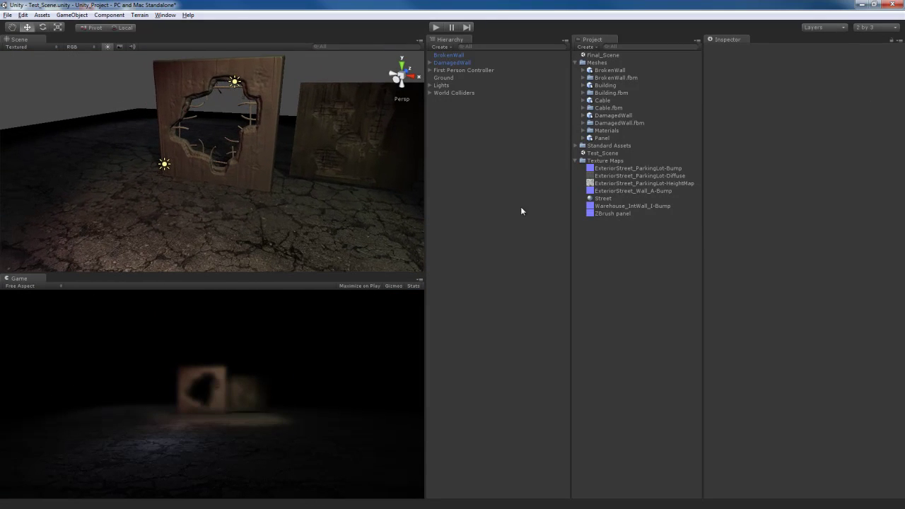
Collapse the Texture Maps folder and look over the two walls in the scene
left_click(576, 161)
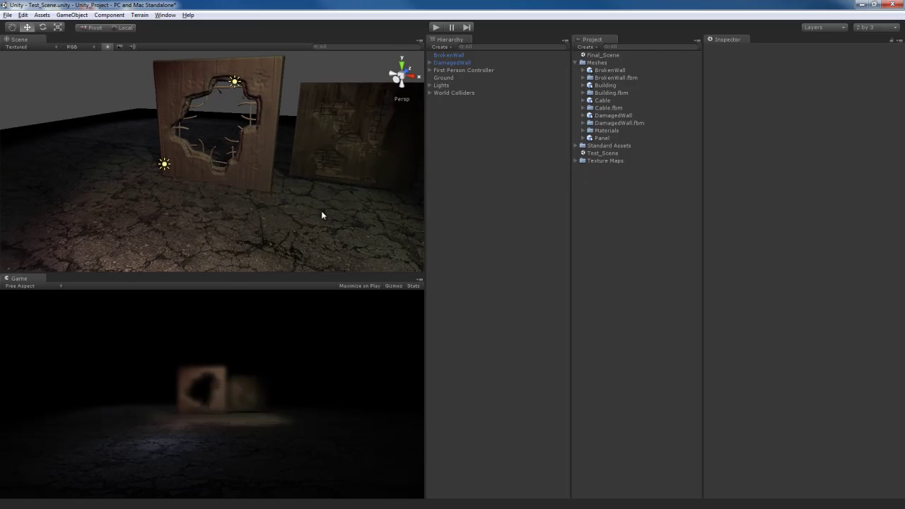
left_click_drag(320, 211, 344, 215, "alt")
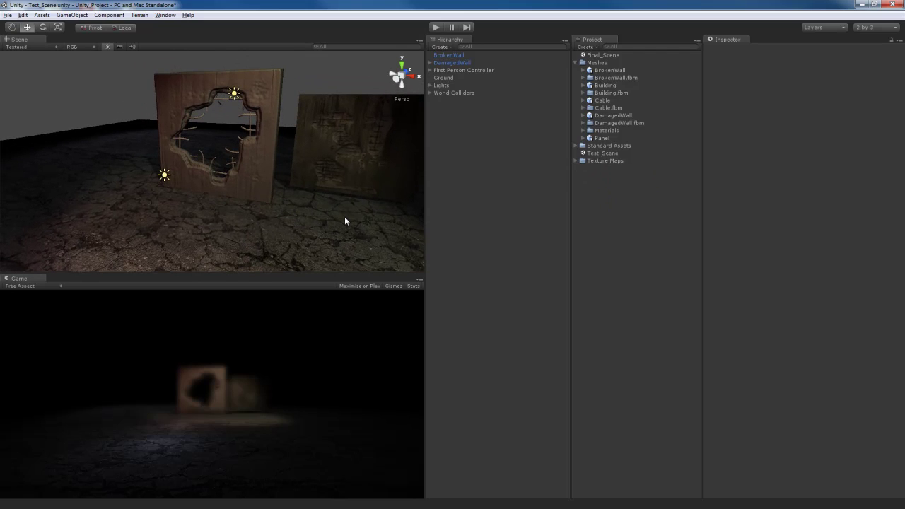